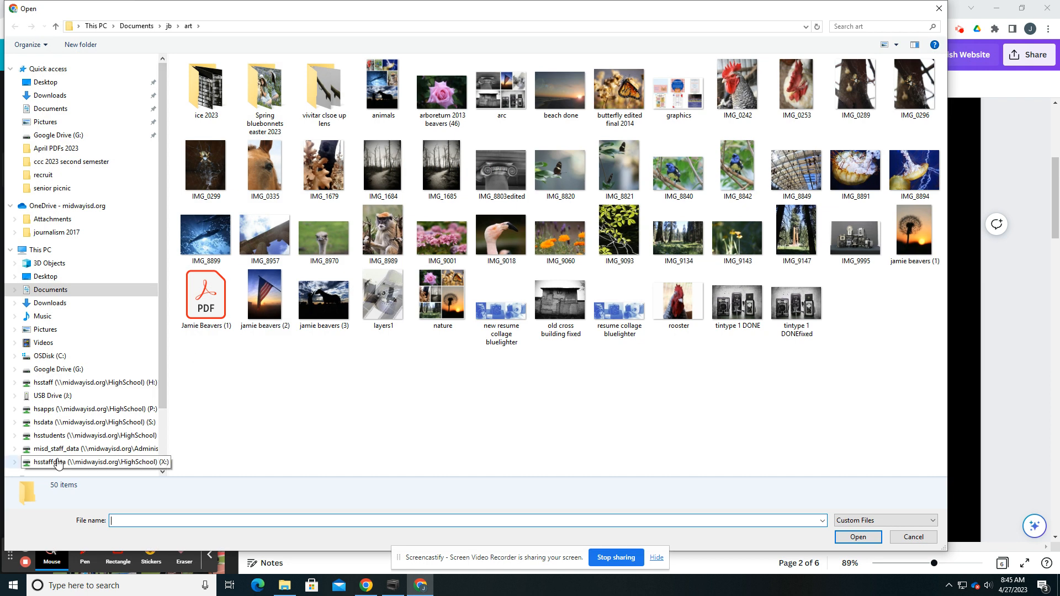
# Step: Browse to the art folder inside the jb folder of Documents
pyautogui.click(39, 251)
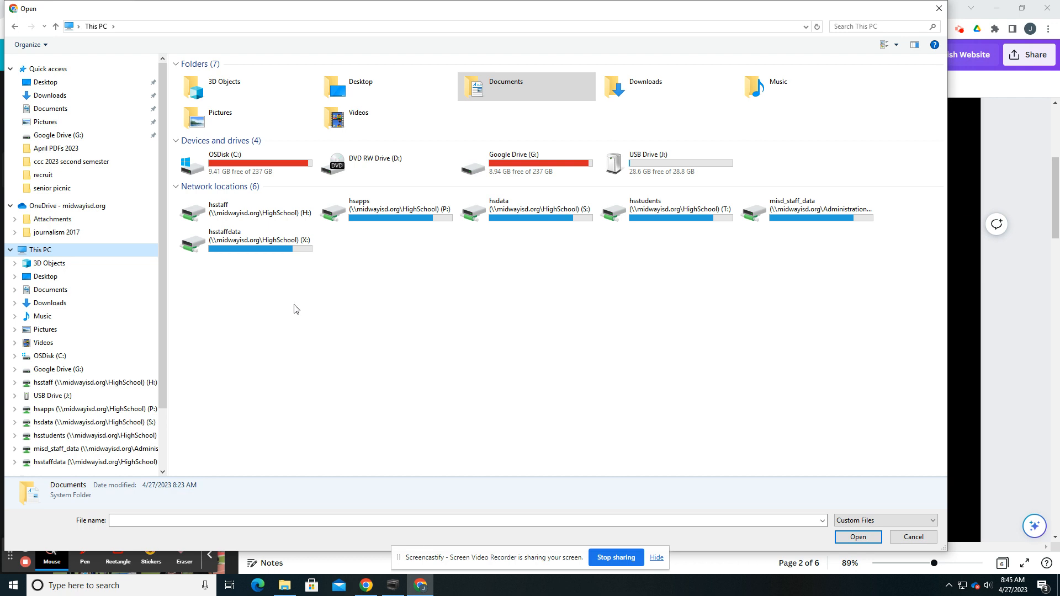
pyautogui.click(51, 109)
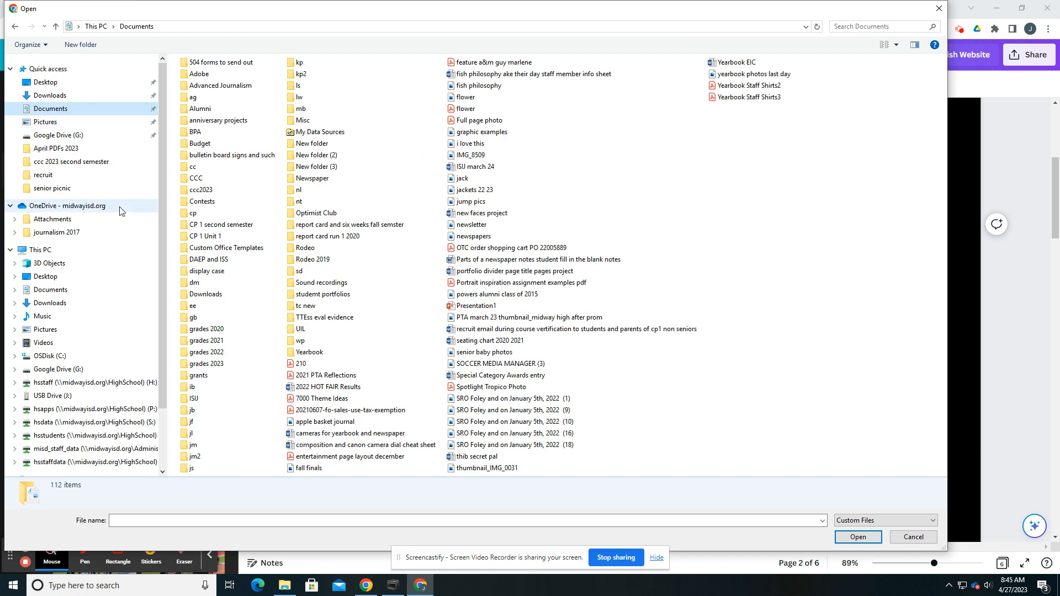
pyautogui.doubleClick(194, 411)
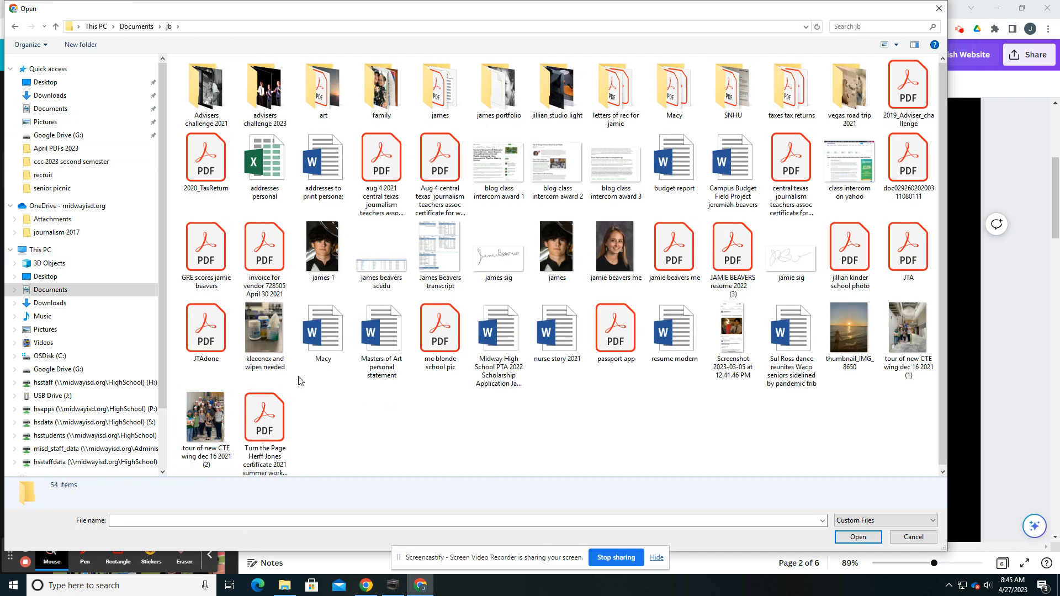
pyautogui.doubleClick(334, 105)
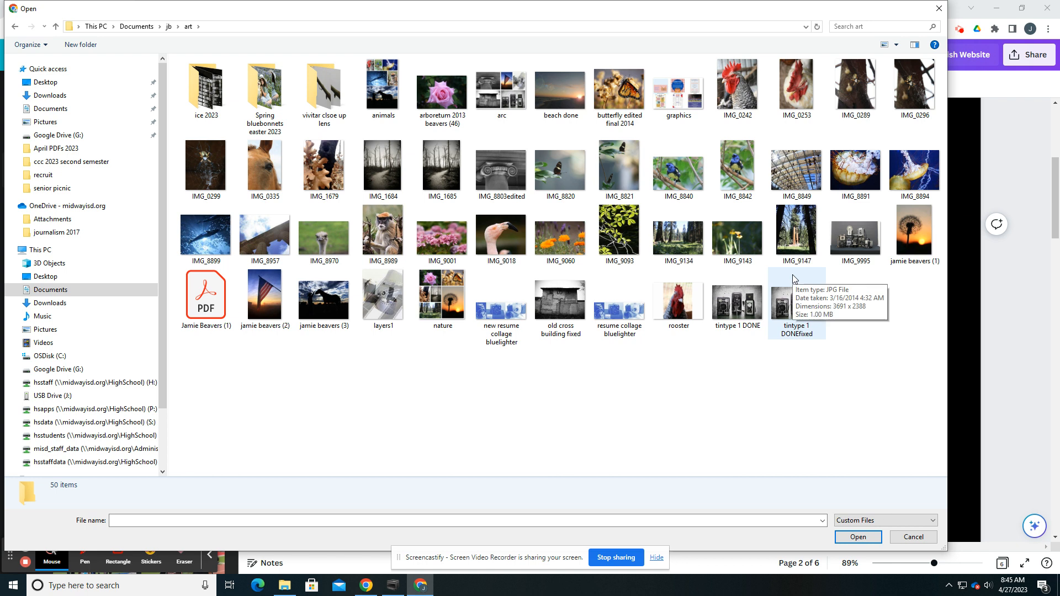
# Step: Select the photos layers1, beach done, butterfly edited final 2014, IMG_0242, IMG_0253, IMG_8842, IMG_8840 and IMG_8821 together for upload
pyautogui.click(384, 298)
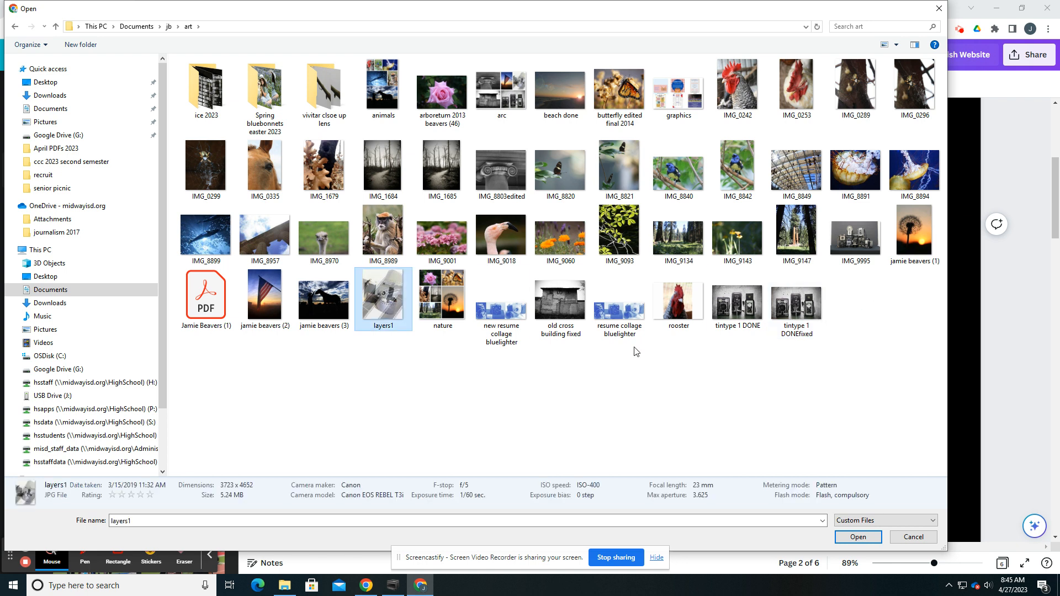
pyautogui.keyDown('ctrl'); pyautogui.click(553, 98); pyautogui.keyUp('ctrl')
pyautogui.keyDown('ctrl'); pyautogui.click(618, 94); pyautogui.keyUp('ctrl')
pyautogui.keyDown('ctrl'); pyautogui.click(737, 91); pyautogui.keyUp('ctrl')
pyautogui.keyDown('ctrl'); pyautogui.click(783, 95); pyautogui.keyUp('ctrl')
pyautogui.keyDown('ctrl'); pyautogui.click(738, 168); pyautogui.keyUp('ctrl')
pyautogui.keyDown('ctrl'); pyautogui.click(678, 171); pyautogui.keyUp('ctrl')
pyautogui.keyDown('ctrl'); pyautogui.click(618, 169); pyautogui.keyUp('ctrl')
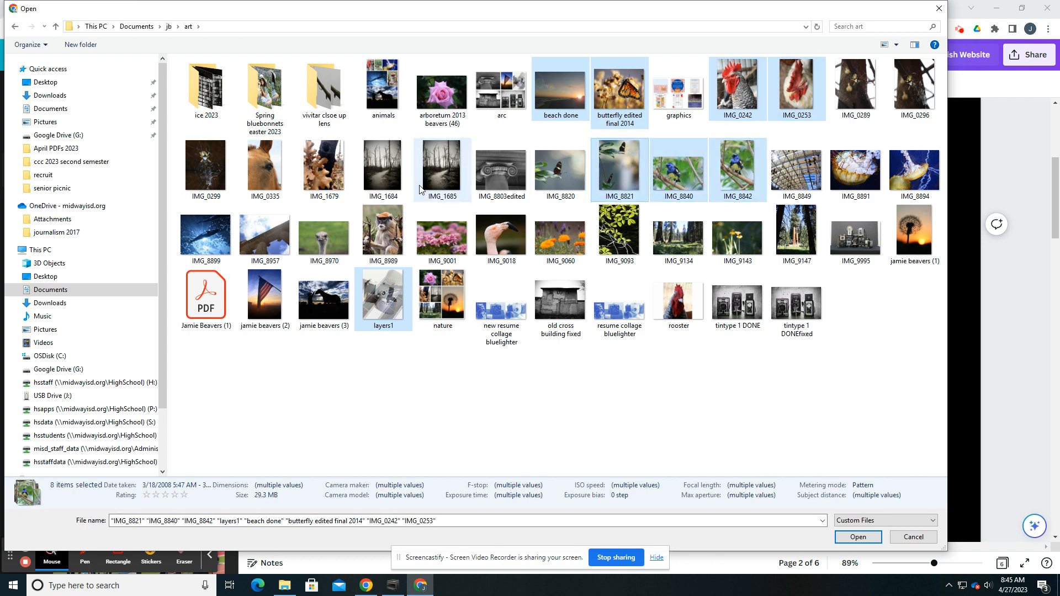
# Step: Add IMG_8899, IMG_8989, IMG_9001, IMG_9134, IMG_9995, IMG_8894 and the dandelion, flag and horse silhouette photos to the selection, and upload them all
pyautogui.keyDown('ctrl'); pyautogui.click(207, 236); pyautogui.keyUp('ctrl')
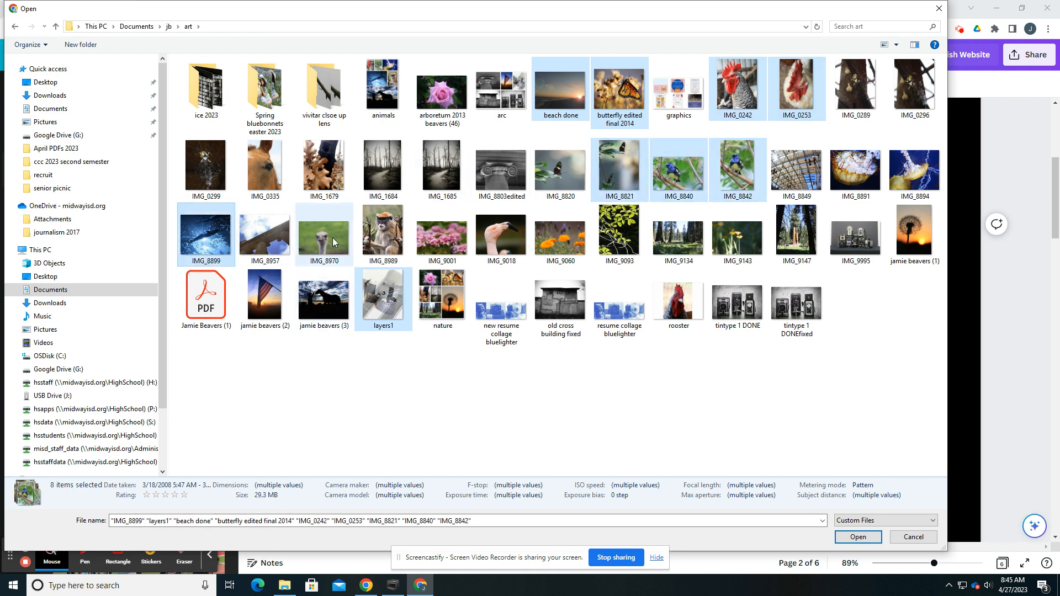
pyautogui.keyDown('ctrl'); pyautogui.click(383, 232); pyautogui.keyUp('ctrl')
pyautogui.keyDown('ctrl'); pyautogui.click(442, 235); pyautogui.keyUp('ctrl')
pyautogui.keyDown('ctrl'); pyautogui.click(698, 251); pyautogui.keyUp('ctrl')
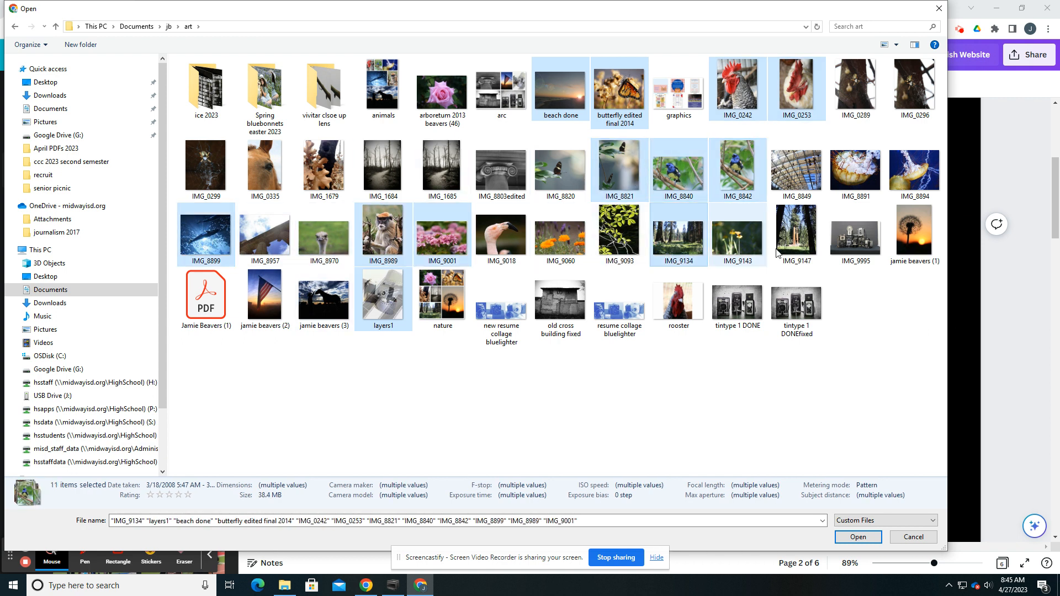
pyautogui.keyDown('ctrl'); pyautogui.click(856, 235); pyautogui.keyUp('ctrl')
pyautogui.keyDown('ctrl'); pyautogui.click(914, 235); pyautogui.keyUp('ctrl')
pyautogui.keyDown('ctrl'); pyautogui.click(914, 170); pyautogui.keyUp('ctrl')
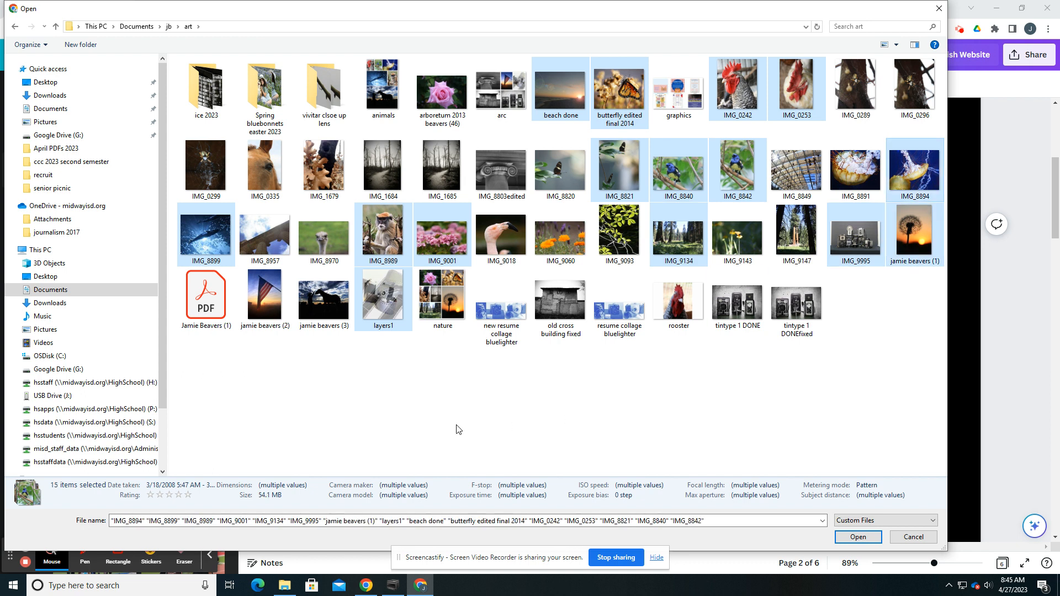
pyautogui.keyDown('ctrl'); pyautogui.click(265, 299); pyautogui.keyUp('ctrl')
pyautogui.keyDown('ctrl'); pyautogui.click(324, 298); pyautogui.keyUp('ctrl')
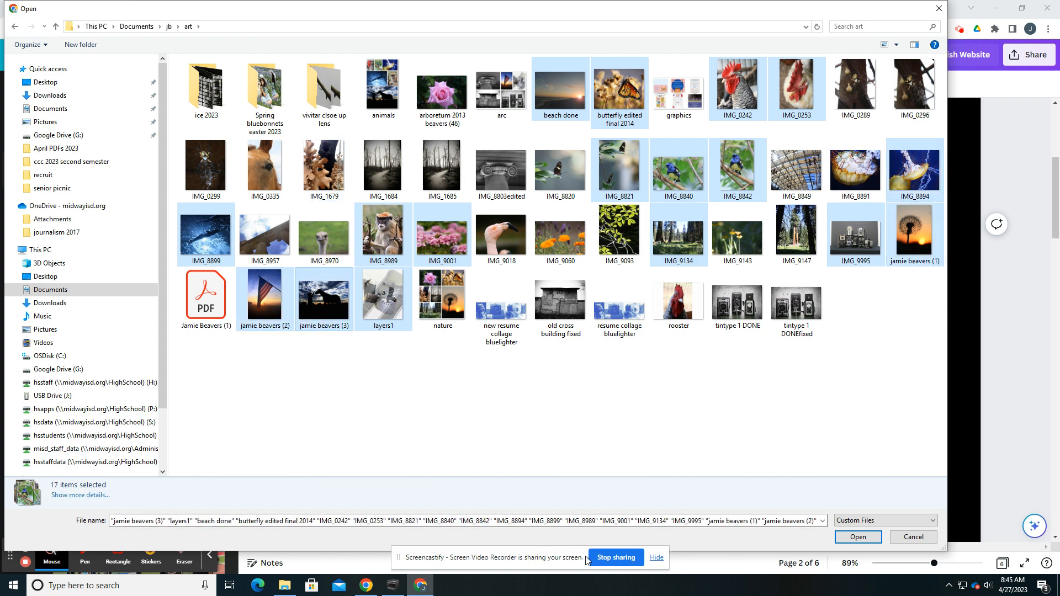
pyautogui.click(837, 543)
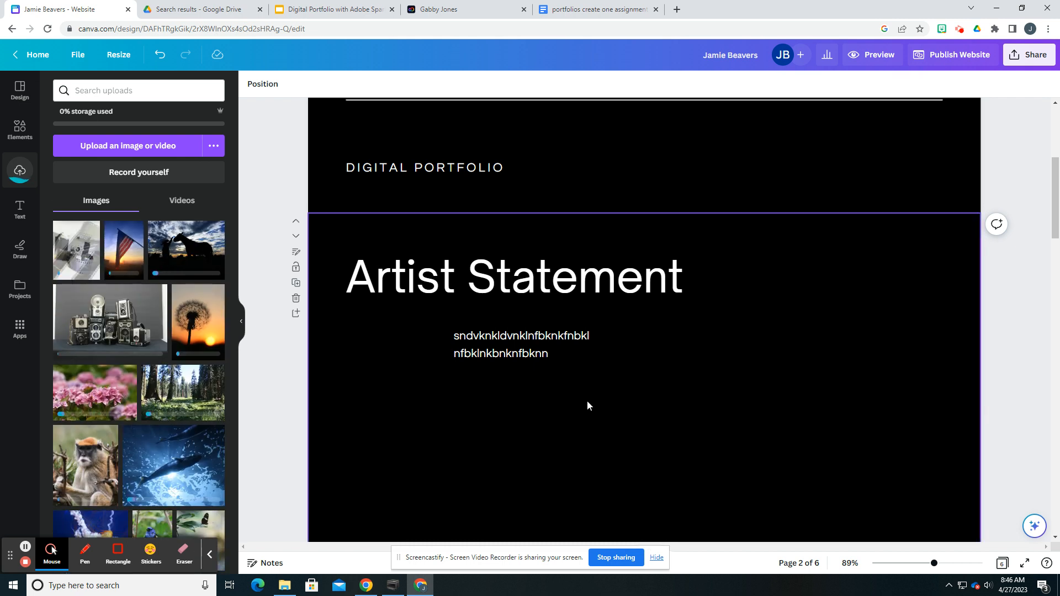
# Step: Delete the full-length figure photo from the cover page
pyautogui.scroll(5, 539, 361)
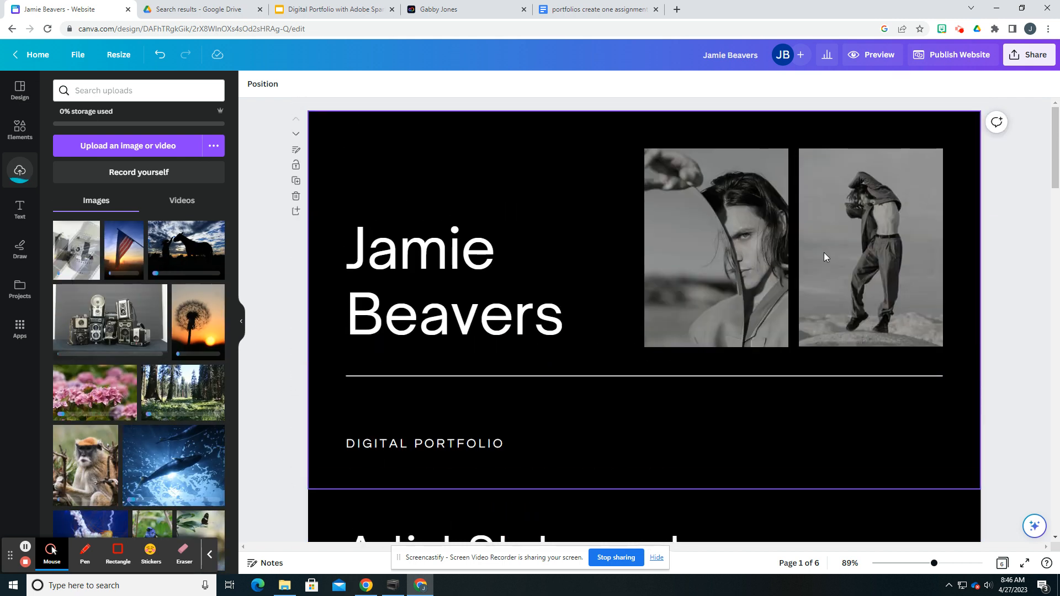
pyautogui.click(894, 273)
pyautogui.press('Delete')
pyautogui.press('Delete')
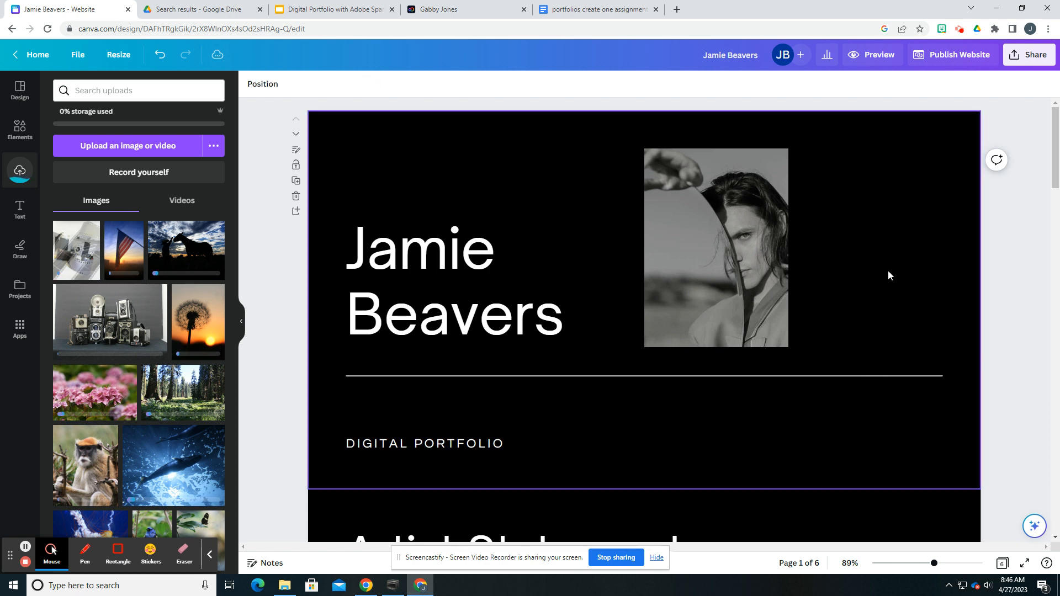
# Step: Replace the remaining cover portrait with the vintage cameras photo, and widen and enlarge it to fill the space beside the name
pyautogui.click(725, 335)
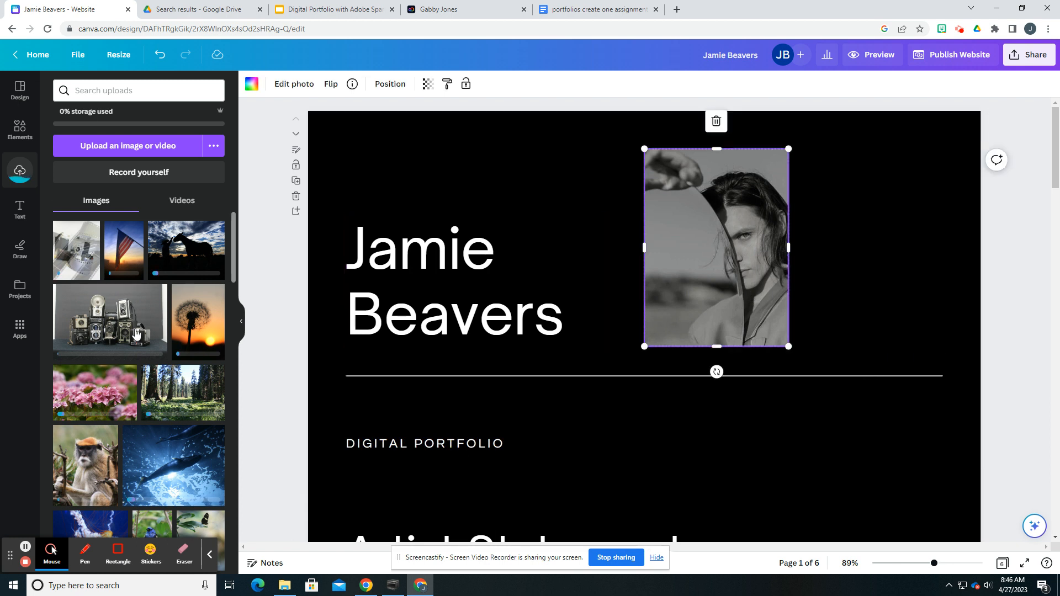
pyautogui.moveTo(99, 329); pyautogui.dragTo(663, 294)
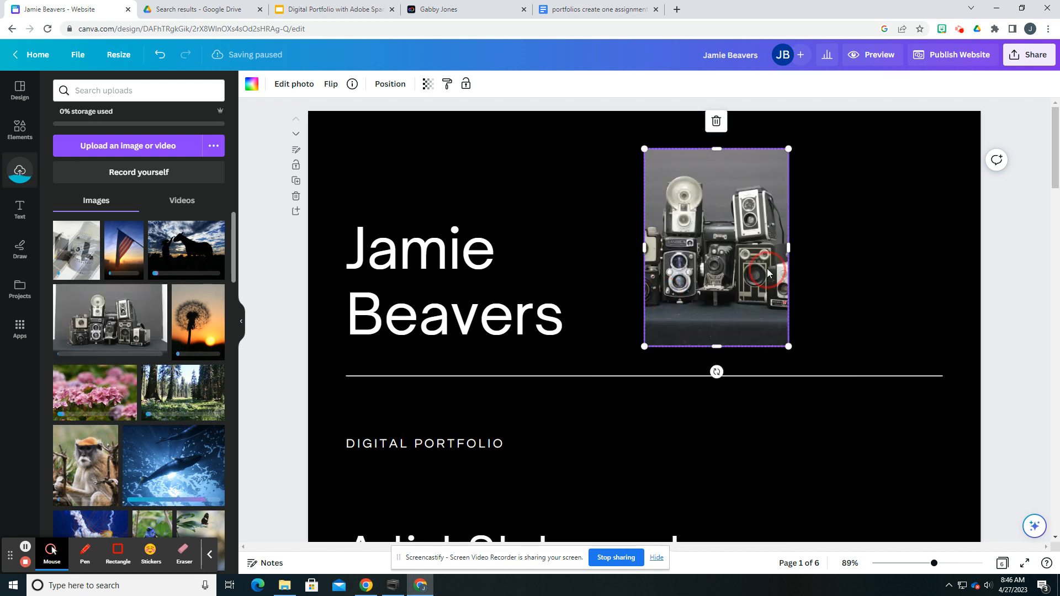
pyautogui.moveTo(790, 247); pyautogui.dragTo(914, 244)
pyautogui.moveTo(830, 253); pyautogui.dragTo(819, 252)
pyautogui.moveTo(899, 345); pyautogui.dragTo(933, 379)
pyautogui.moveTo(850, 303); pyautogui.dragTo(838, 280)
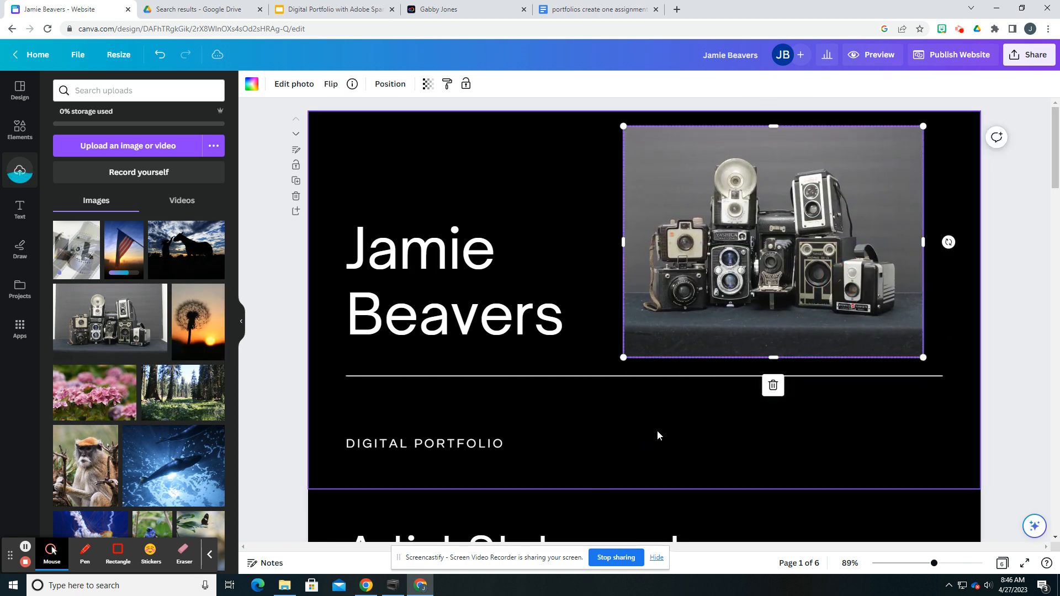
# Step: Enlarge the Artist Statement body text to about size 53 and center it beneath the heading
pyautogui.scroll(-12, 502, 449)
pyautogui.scroll(6, 496, 423)
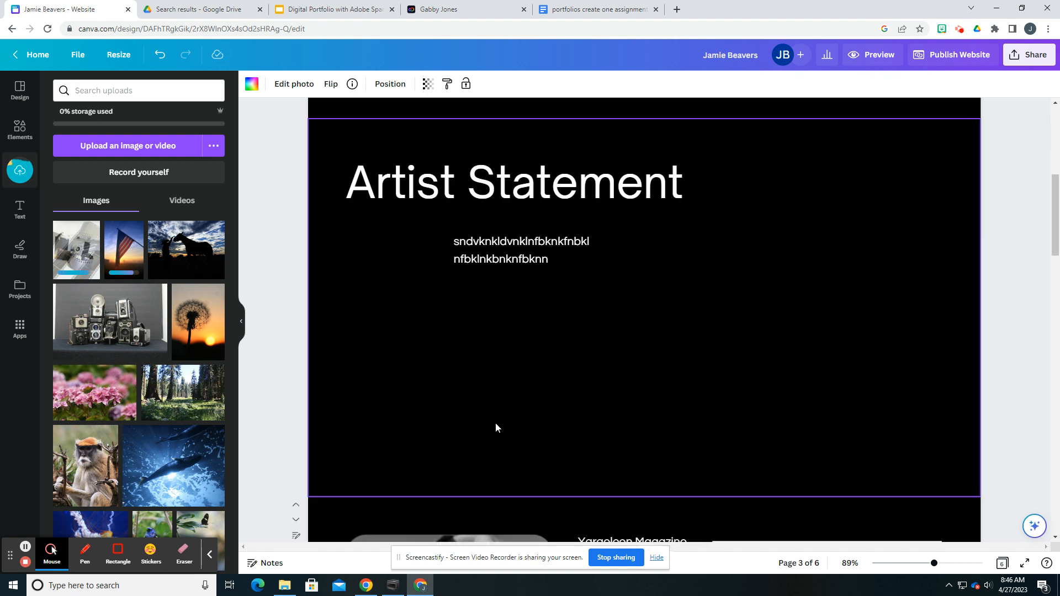
pyautogui.moveTo(522, 302); pyautogui.dragTo(542, 359)
pyautogui.moveTo(613, 363); pyautogui.dragTo(819, 455)
pyautogui.moveTo(717, 381); pyautogui.dragTo(649, 358)
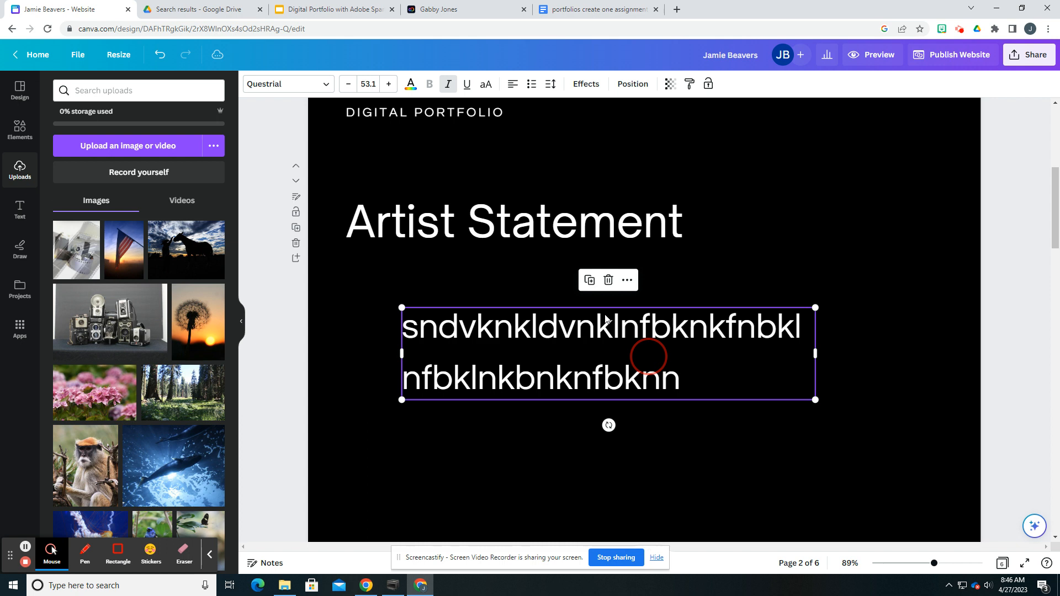
# Step: Shrink the Artist Statement heading to about size 58
pyautogui.click(470, 227)
pyautogui.click(460, 226)
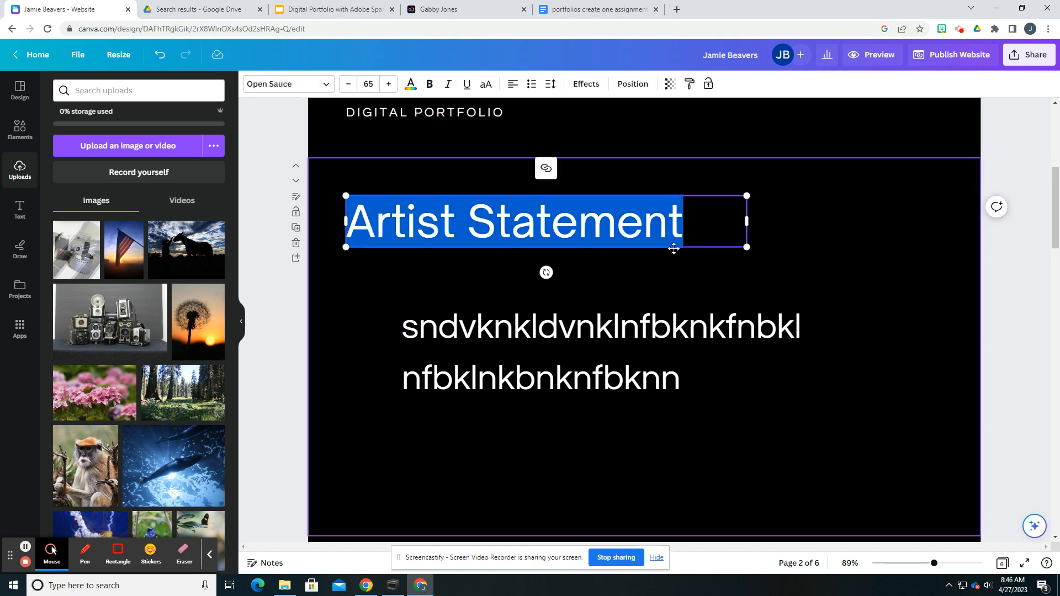
pyautogui.moveTo(750, 251); pyautogui.dragTo(702, 241)
# Step: Delete the Yaraeleon Magazine label, the horizontal line beside it and the November 2025 Issue text from page 3
pyautogui.scroll(-10, 458, 301)
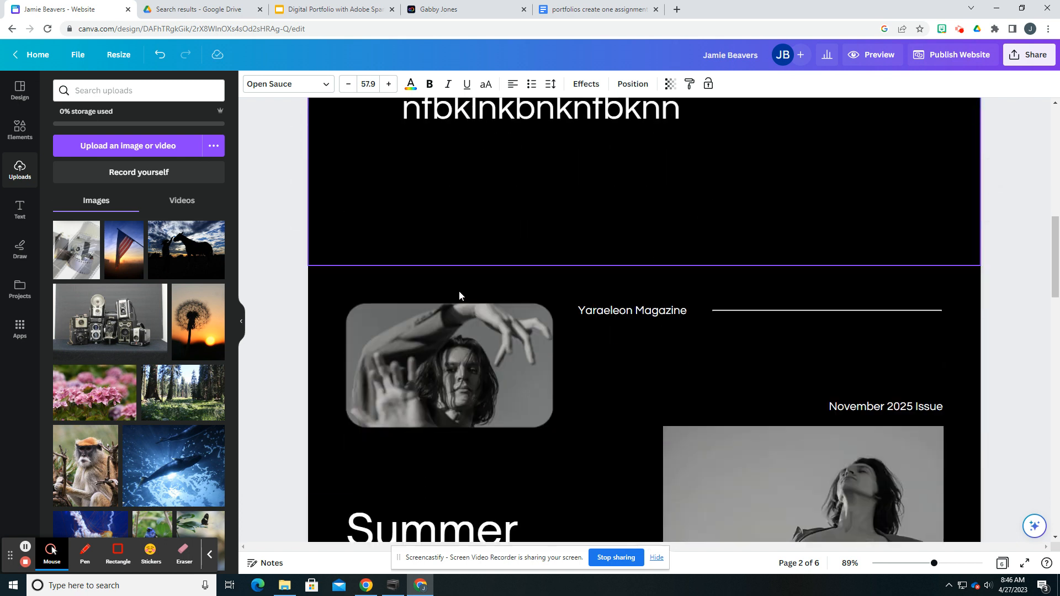
pyautogui.scroll(2, 459, 290)
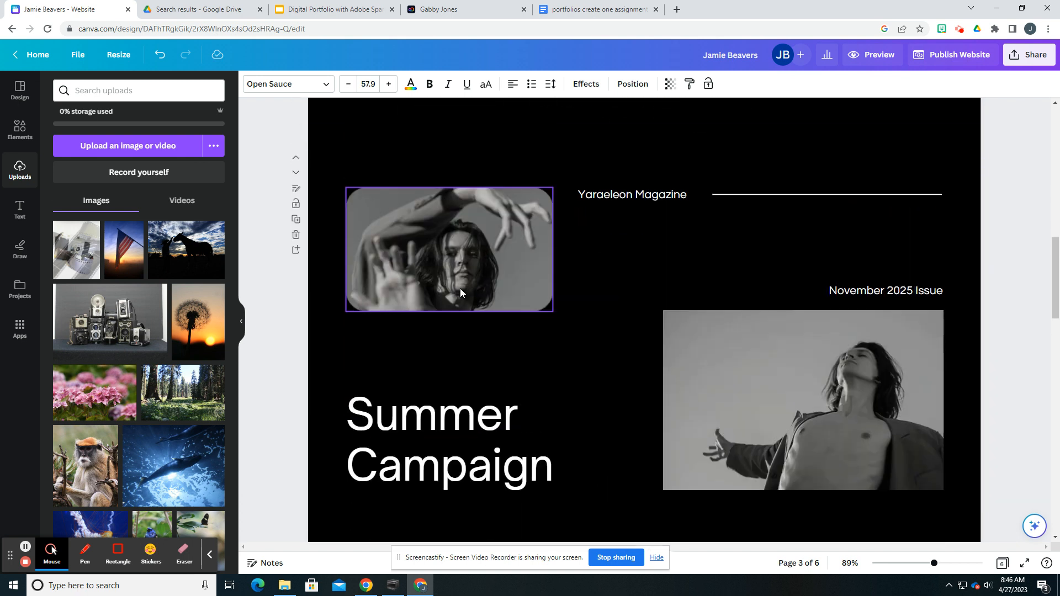
pyautogui.click(641, 200)
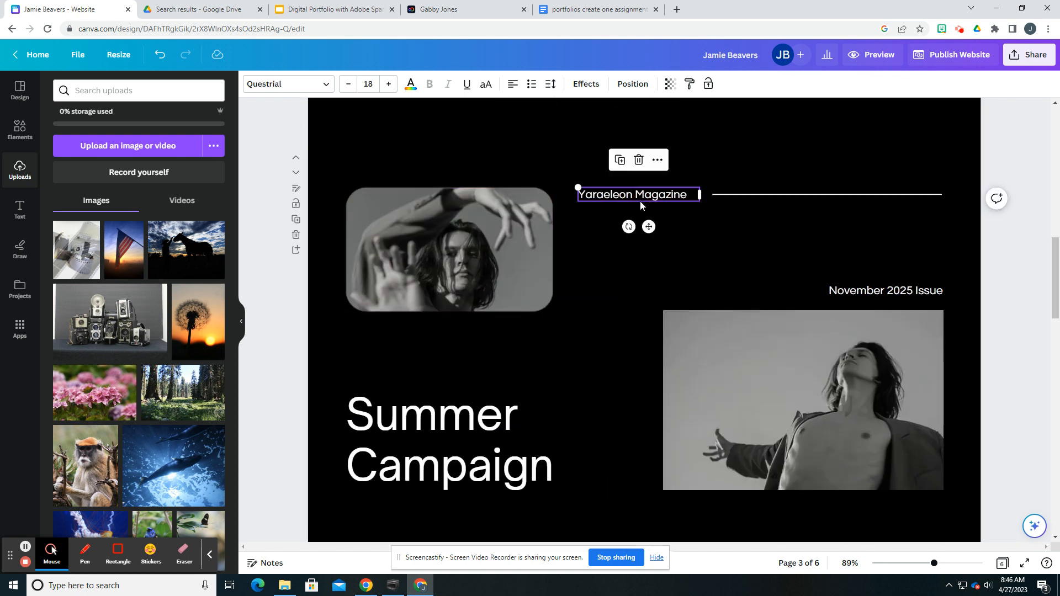
pyautogui.press('Delete')
pyautogui.click(740, 195)
pyautogui.press('Delete')
pyautogui.click(883, 290)
pyautogui.press('Delete')
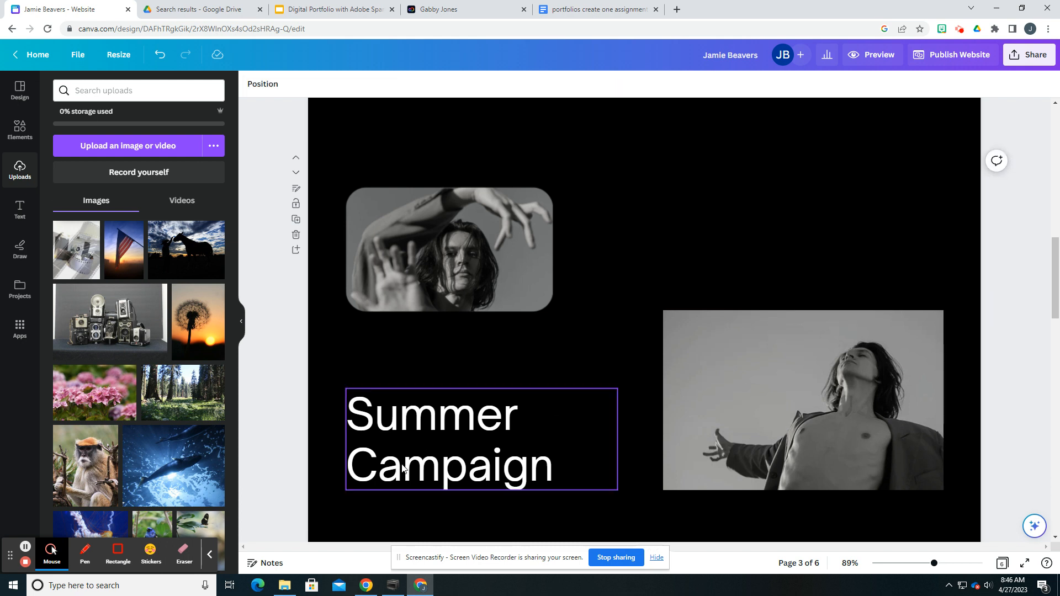
# Step: Switch to the Digital Portfolio slides and review the grading rubric's rules on edited photos and organizing by subject
pyautogui.click(307, 8)
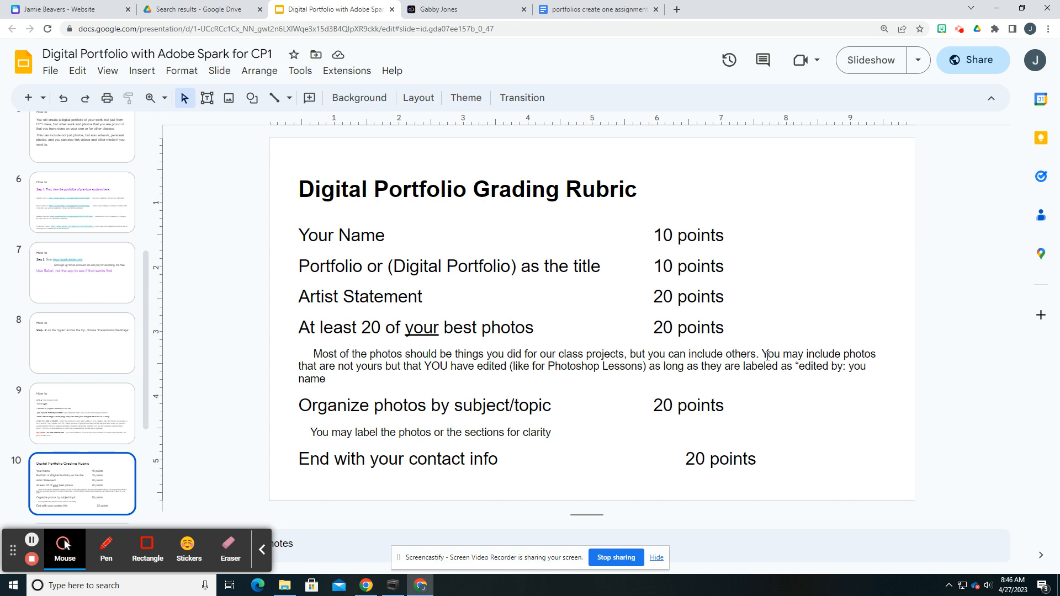
pyautogui.moveTo(362, 369); pyautogui.dragTo(666, 366)
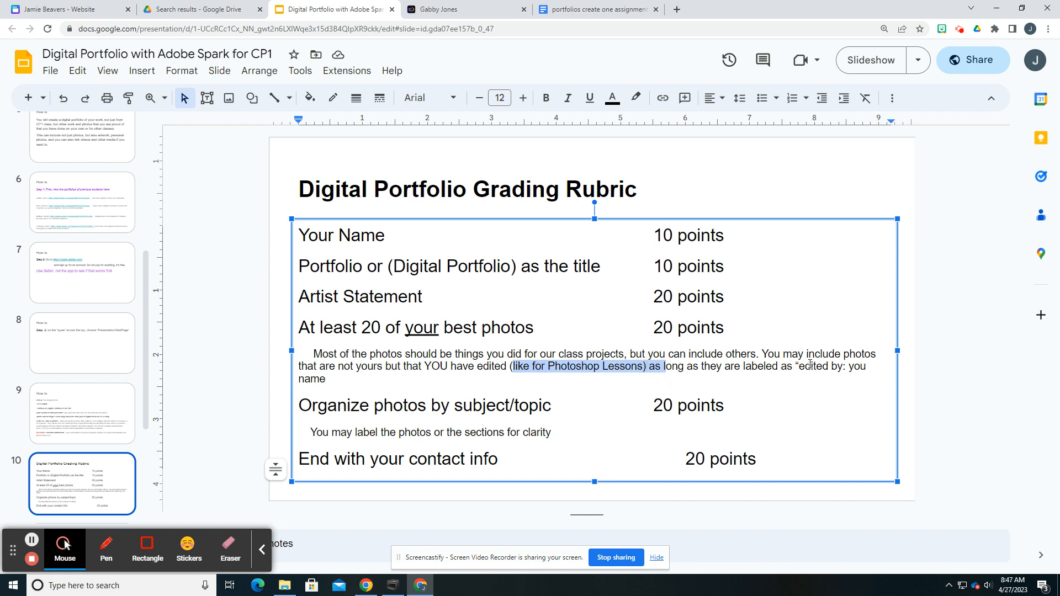
pyautogui.moveTo(651, 409); pyautogui.dragTo(702, 407)
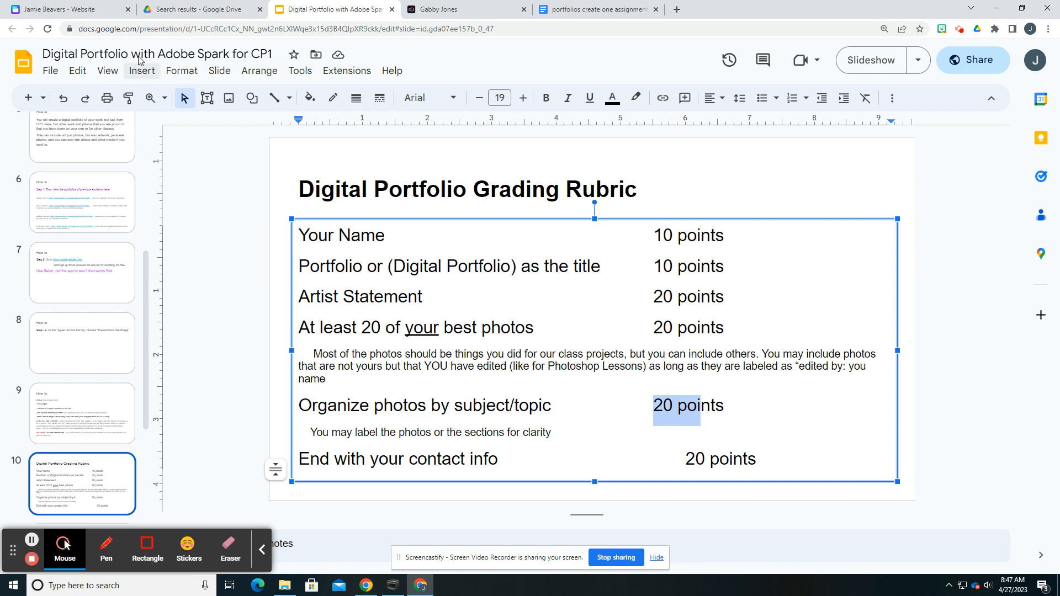
# Step: Return to the Canva website design and replace the Summer Campaign heading with Flowers
pyautogui.click(58, 10)
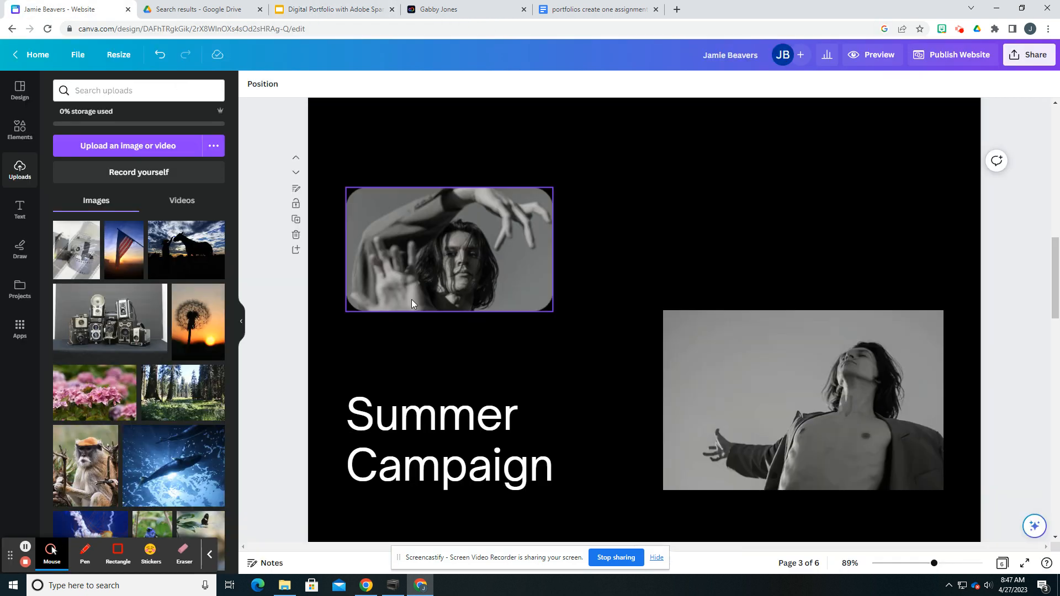
pyautogui.doubleClick(445, 396)
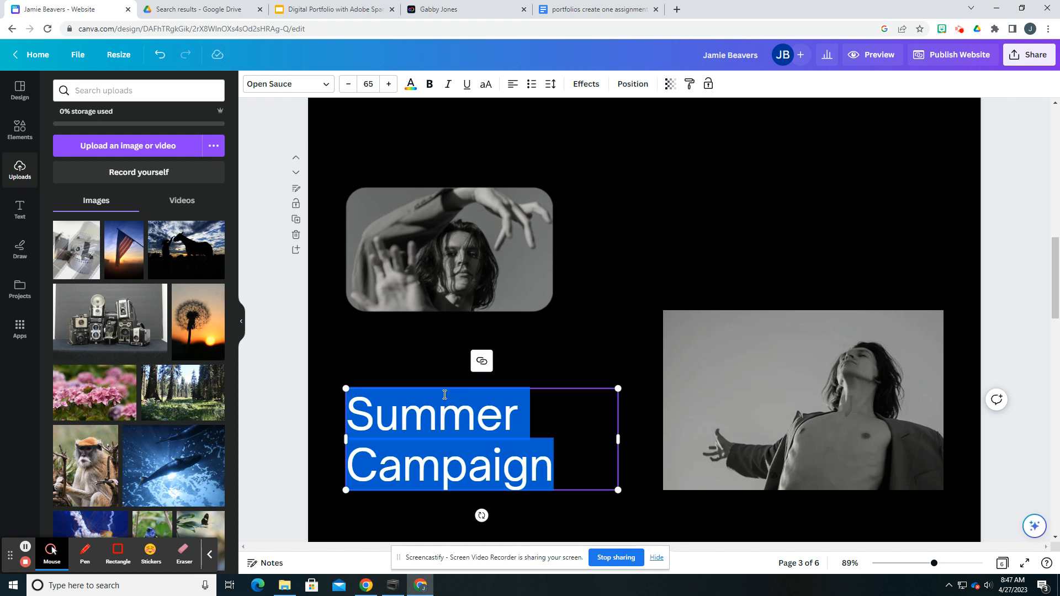
pyautogui.write('Flowers')
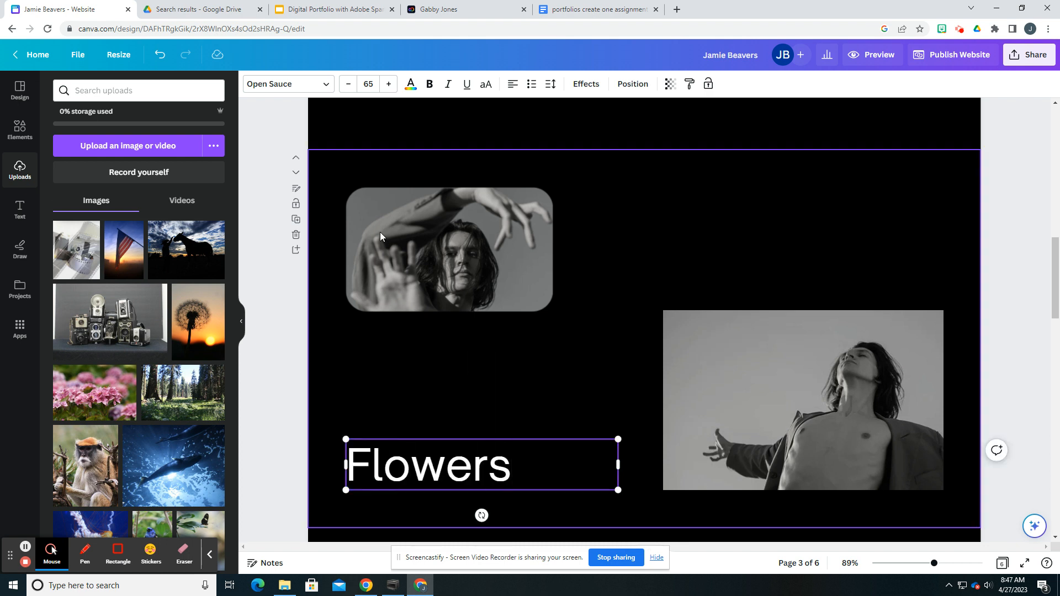
# Step: Replace the rounded portrait on the Flowers page with the pink hydrangea photo and enlarge it
pyautogui.click(380, 232)
pyautogui.moveTo(74, 393); pyautogui.dragTo(428, 246)
pyautogui.moveTo(553, 310)
pyautogui.mouseDown()
pyautogui.moveTo(596, 362)
pyautogui.moveTo(620, 366)
pyautogui.moveTo(543, 295)
pyautogui.mouseUp()
# Step: Replace the other portrait with the dandelion sunset photo, extend it to nearly full page height, and move the Flowers heading up slightly
pyautogui.moveTo(193, 320); pyautogui.dragTo(850, 415)
pyautogui.click(788, 353)
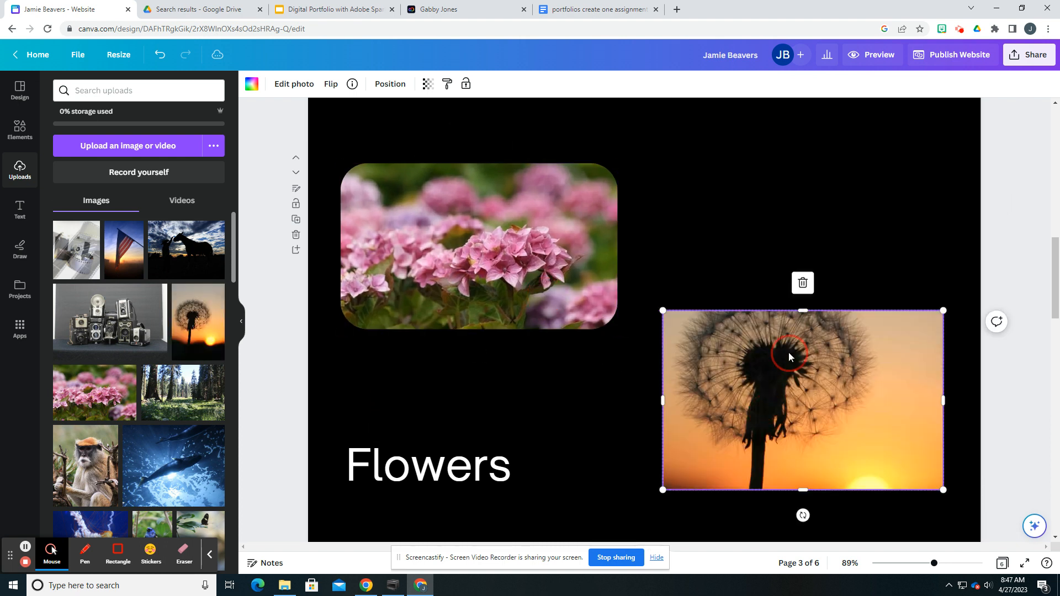
pyautogui.doubleClick(808, 313)
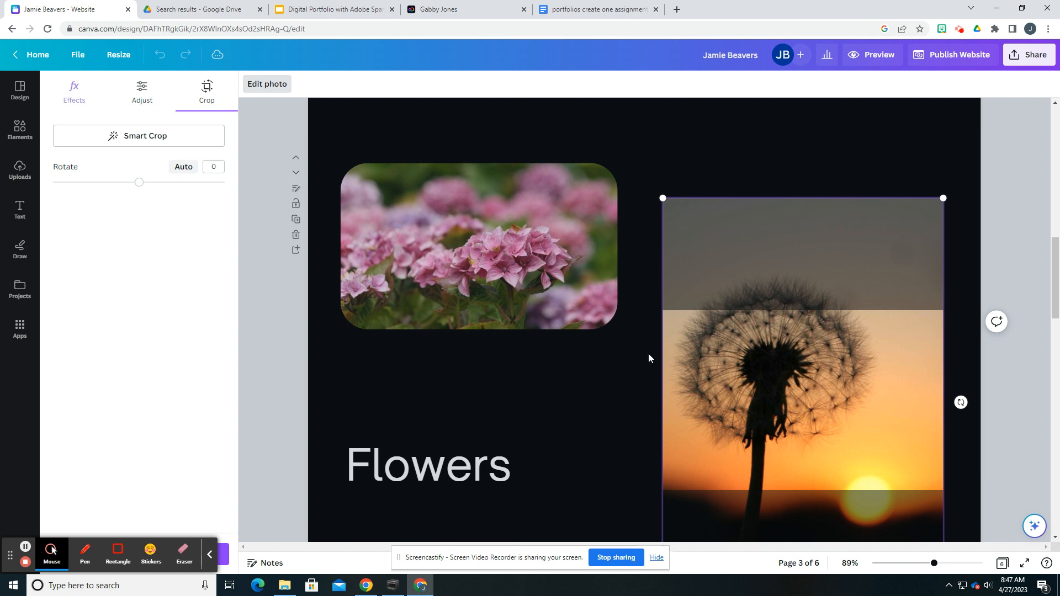
pyautogui.click(612, 372)
pyautogui.moveTo(807, 313); pyautogui.dragTo(810, 150)
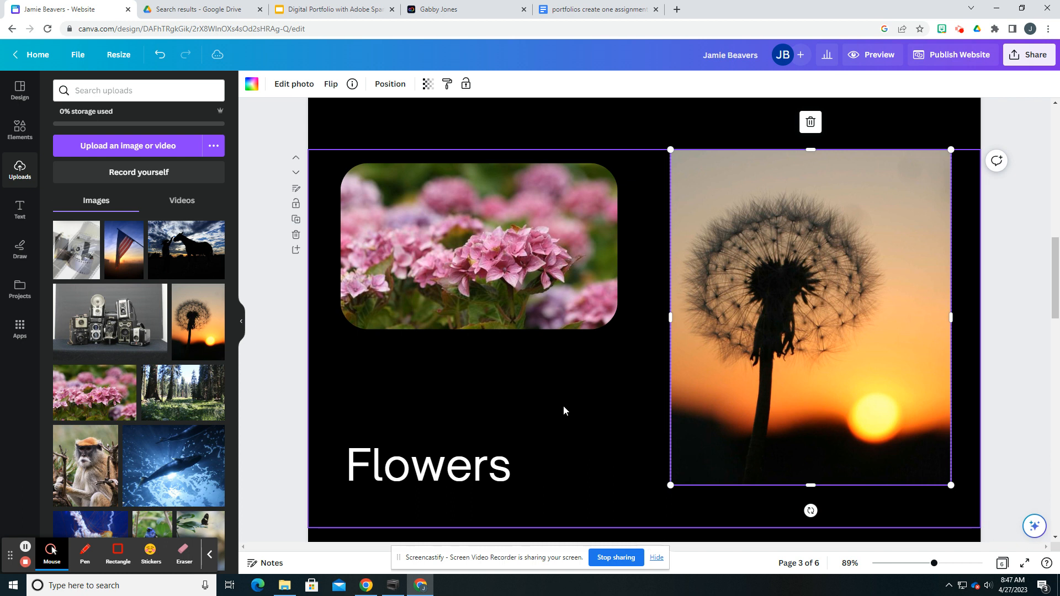
pyautogui.moveTo(450, 463); pyautogui.dragTo(458, 437)
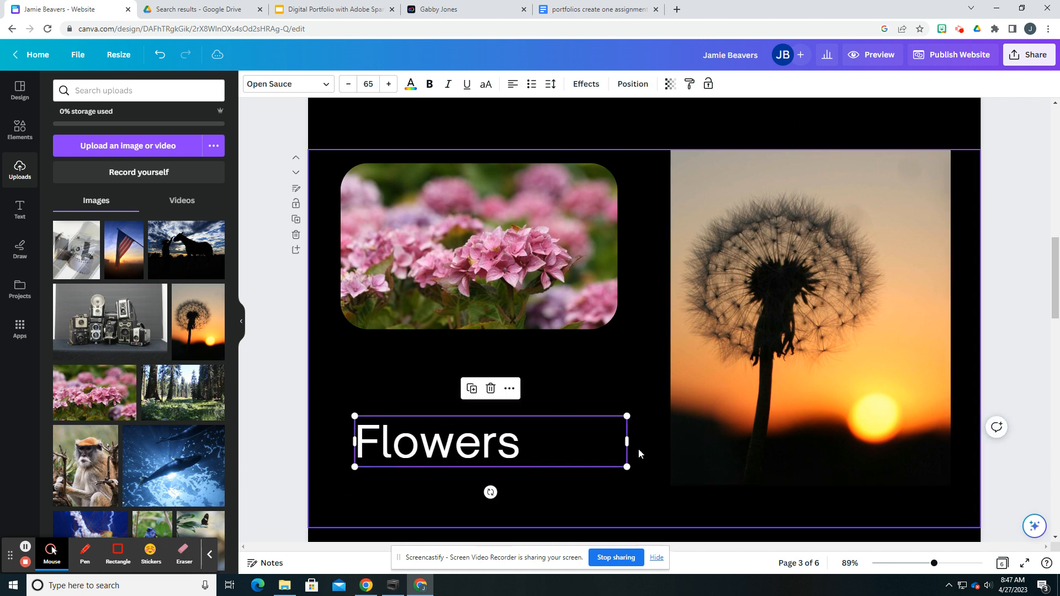
# Step: Delete the height, waist, hips, shoes, hair and eyes text from the page below Flowers
pyautogui.scroll(-2, 538, 397)
pyautogui.scroll(-6, 594, 301)
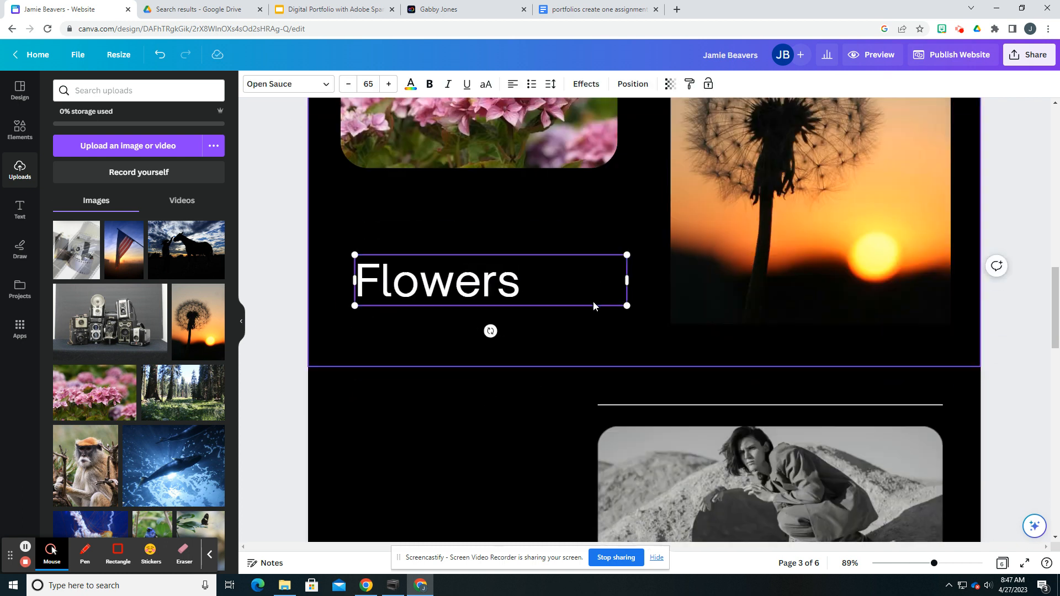
pyautogui.click(380, 413)
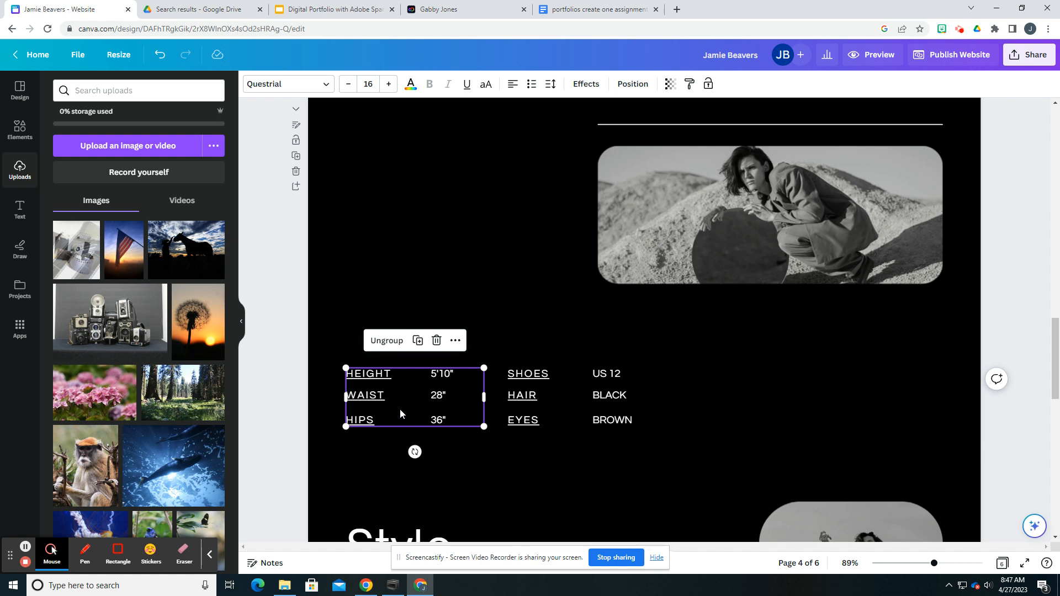
pyautogui.press('Delete')
pyautogui.doubleClick(511, 398)
pyautogui.press('Delete')
pyautogui.doubleClick(603, 397)
pyautogui.press('Delete')
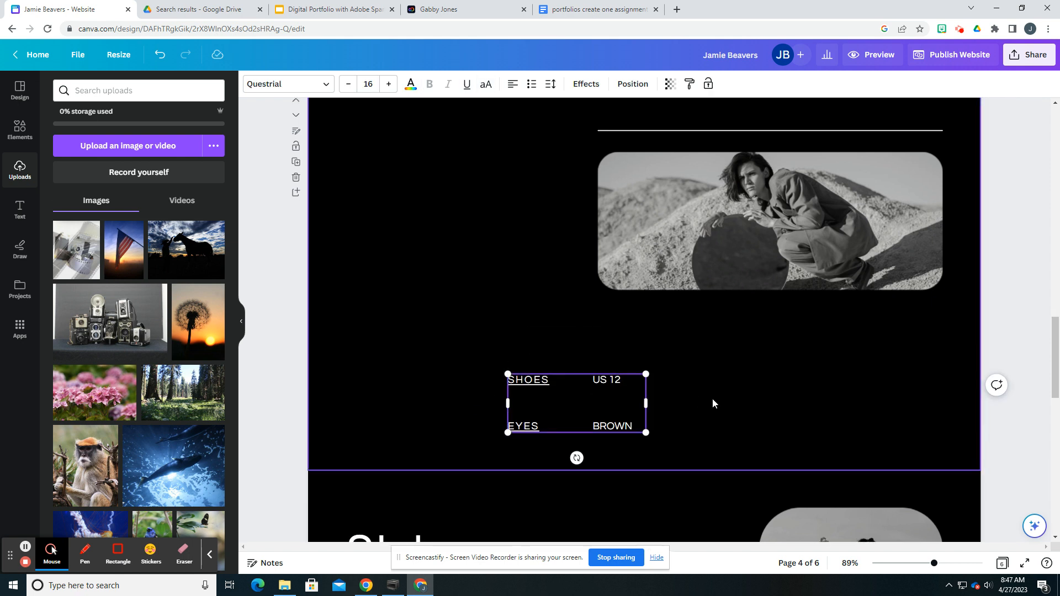
pyautogui.scroll(2, 713, 399)
pyautogui.press('Delete')
# Step: Delete the crouching model photo and its empty rounded frame from the page below Flowers
pyautogui.click(711, 369)
pyautogui.press('Delete')
pyautogui.scroll(2, 666, 448)
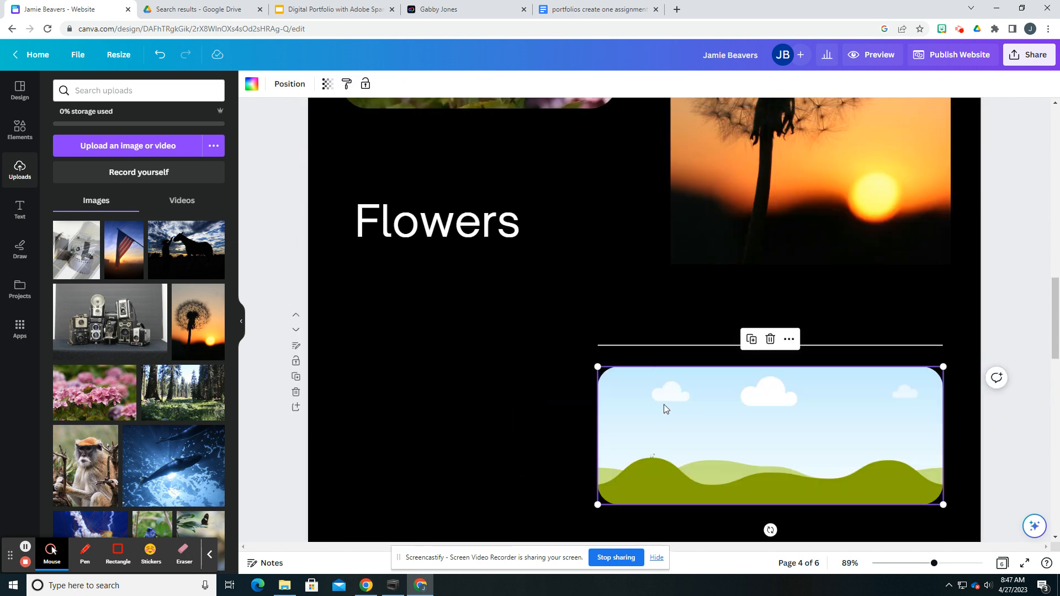
pyautogui.press('Delete')
# Step: Copy the Flowers heading and place the copy on the emptied page below it
pyautogui.click(467, 245)
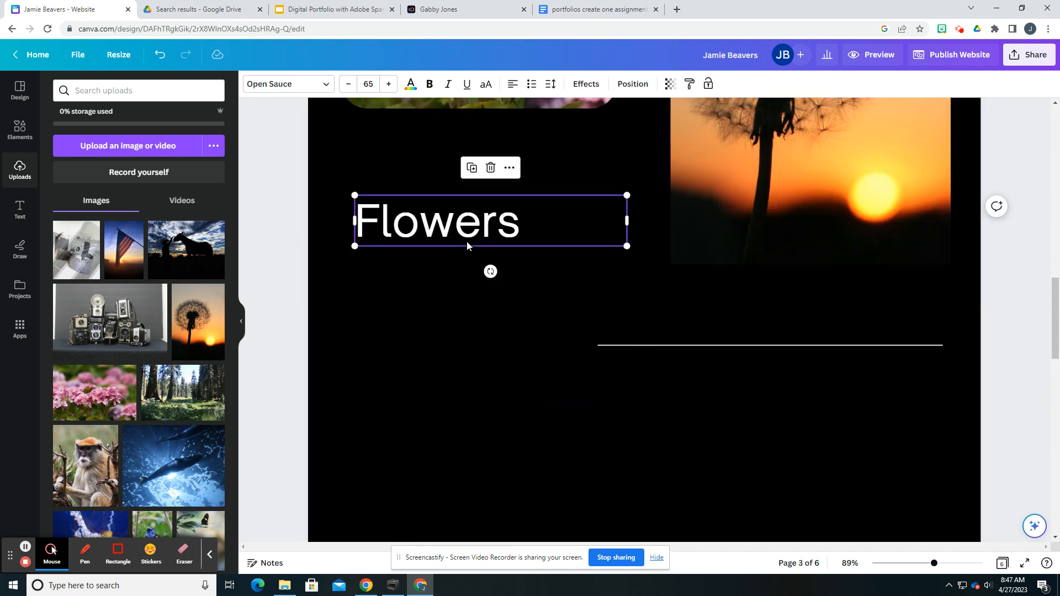
pyautogui.hotkey('ctrl', 'v')
pyautogui.moveTo(467, 236); pyautogui.dragTo(476, 450)
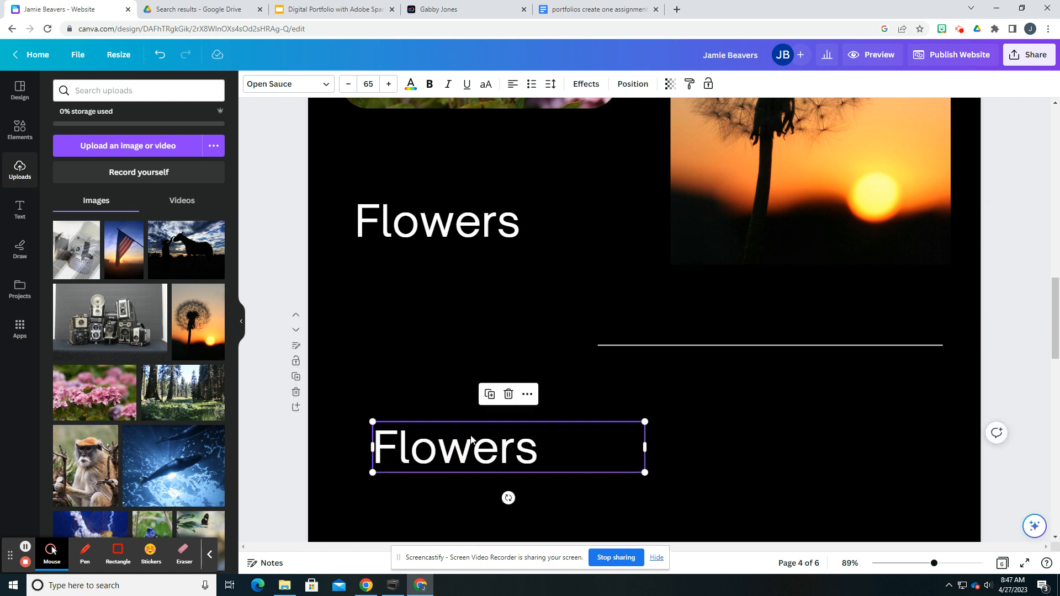
pyautogui.scroll(-4, 469, 428)
pyautogui.scroll(-2, 469, 424)
pyautogui.moveTo(453, 118); pyautogui.dragTo(427, 257)
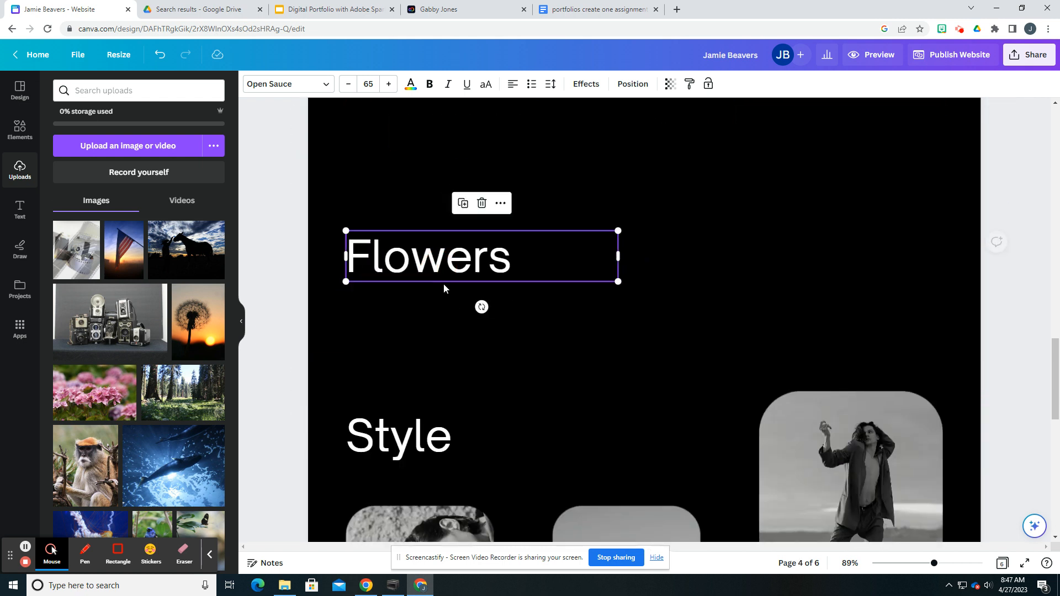
# Step: Replace the copied Flowers heading's text with Landscapes
pyautogui.scroll(1, 305, 319)
pyautogui.doubleClick(428, 311)
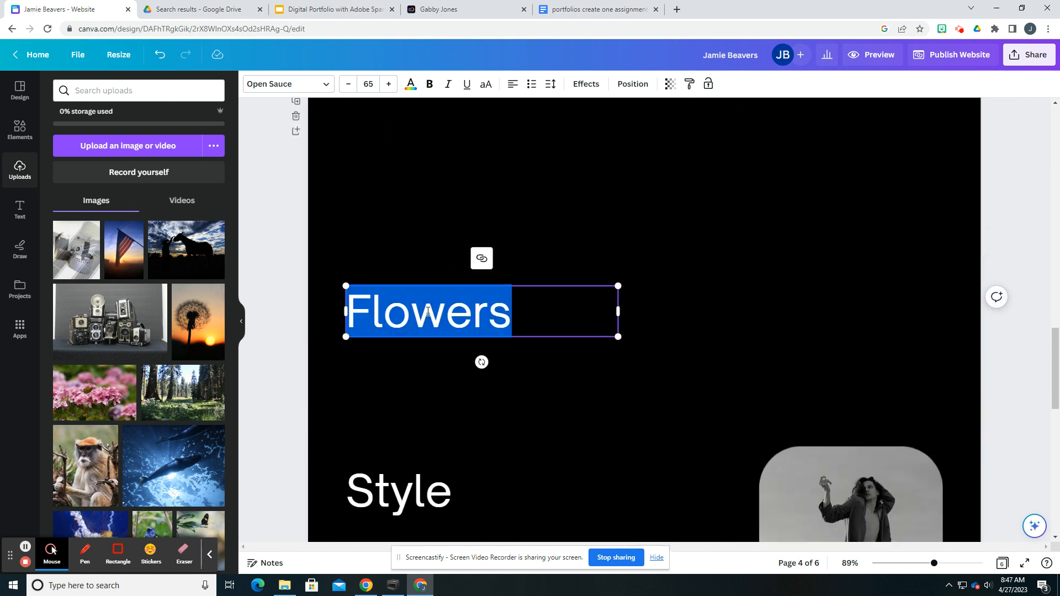
pyautogui.write('Landsc')
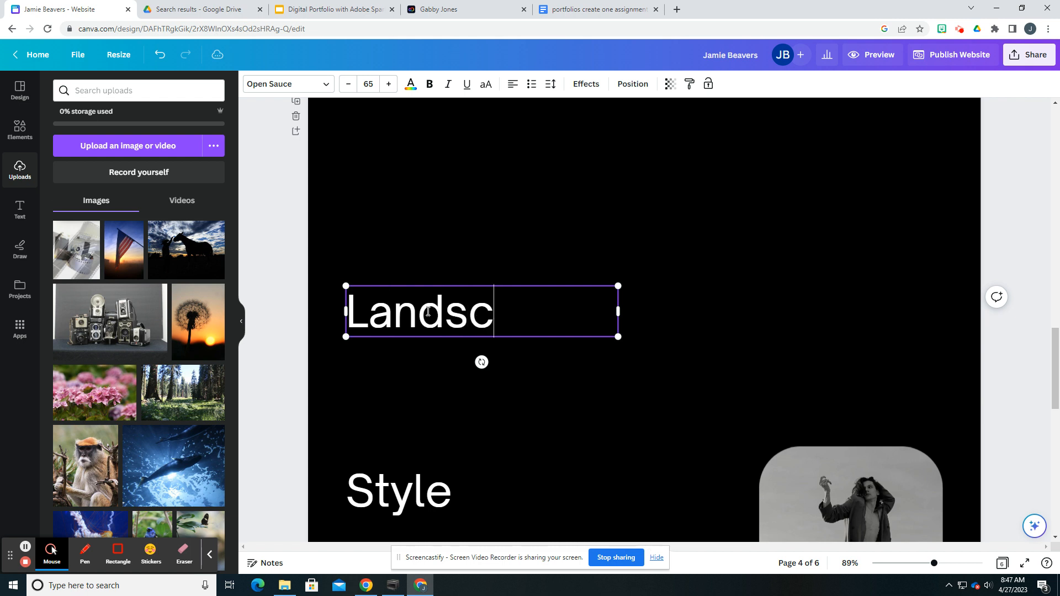
pyautogui.write('apes')
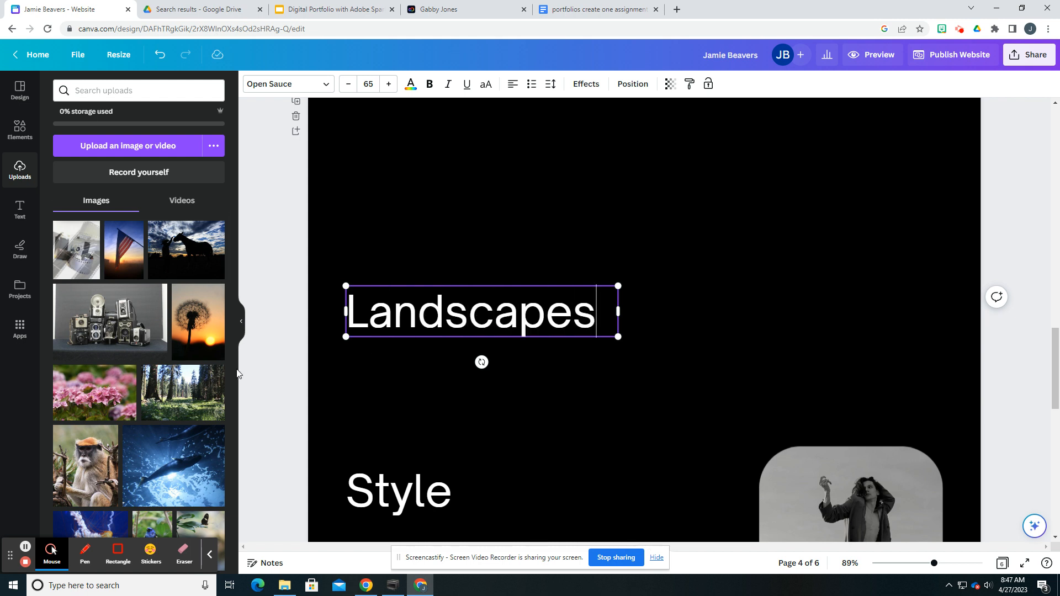
# Step: Add the forest meadow photo to the Landscapes page and move the heading above it so they do not overlap
pyautogui.moveTo(187, 403); pyautogui.dragTo(596, 282)
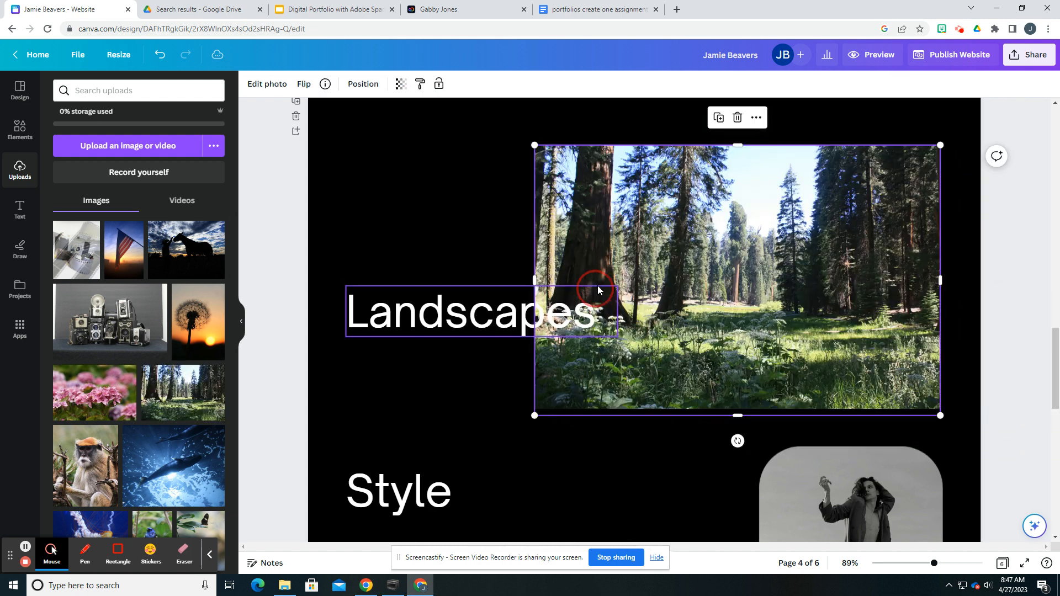
pyautogui.scroll(2, 595, 281)
pyautogui.moveTo(478, 390); pyautogui.dragTo(461, 212)
pyautogui.moveTo(622, 321); pyautogui.dragTo(605, 323)
# Step: Clear the Style heading on the page below Landscapes
pyautogui.scroll(-5, 601, 318)
pyautogui.scroll(-3, 164, 421)
pyautogui.scroll(-3, 163, 418)
pyautogui.scroll(3, 165, 404)
pyautogui.scroll(3, 165, 406)
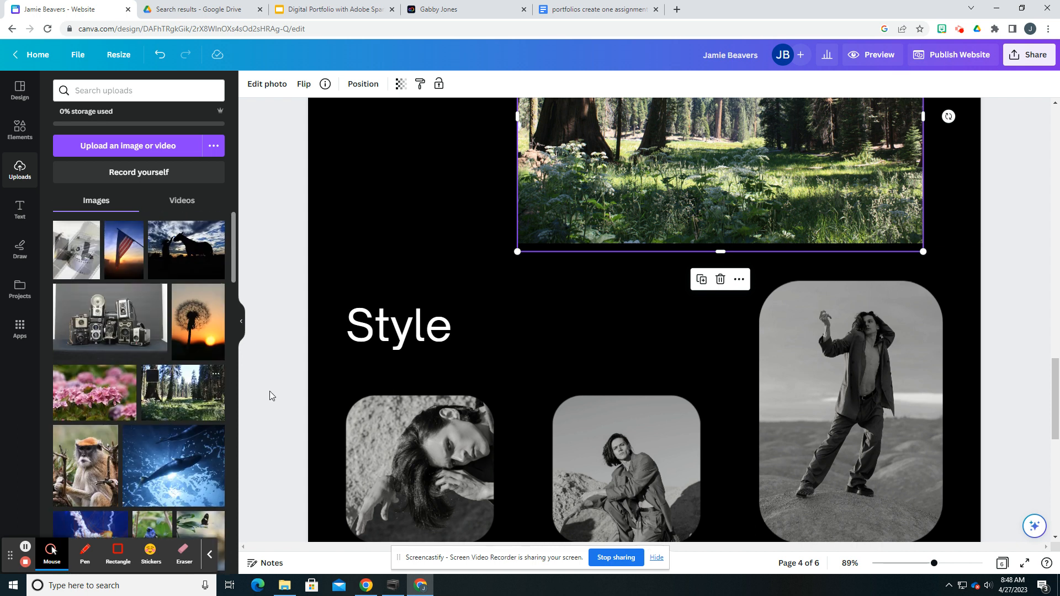
pyautogui.scroll(-2, 414, 378)
pyautogui.doubleClick(417, 224)
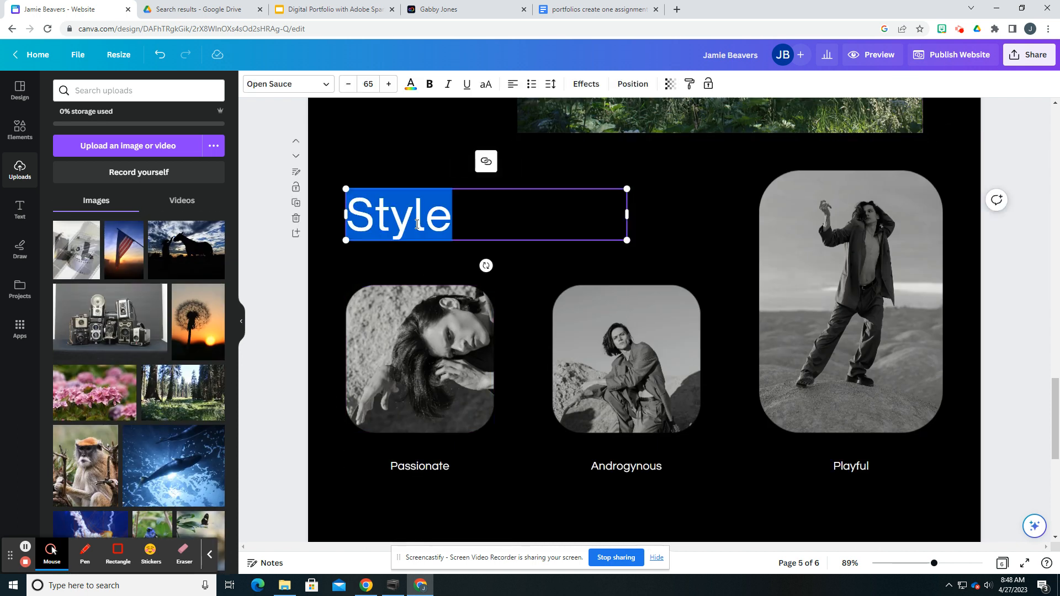
pyautogui.write('E')
pyautogui.press('BackSpace')
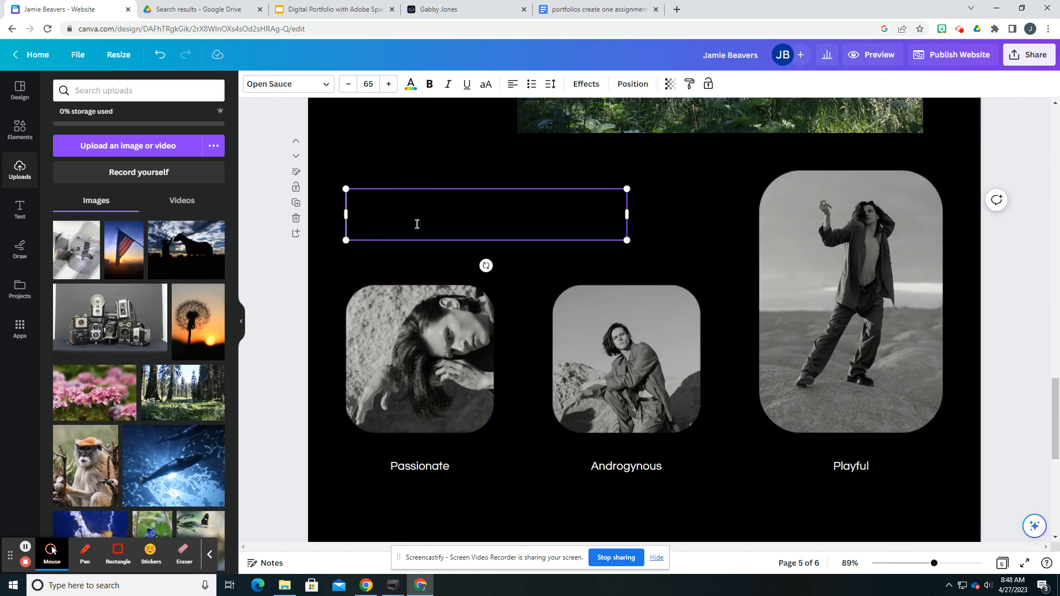
# Step: Delete the two smaller portraits with their frames and the Passionate and Androgynous captions from the former Style page
pyautogui.click(453, 396)
pyautogui.press('Delete')
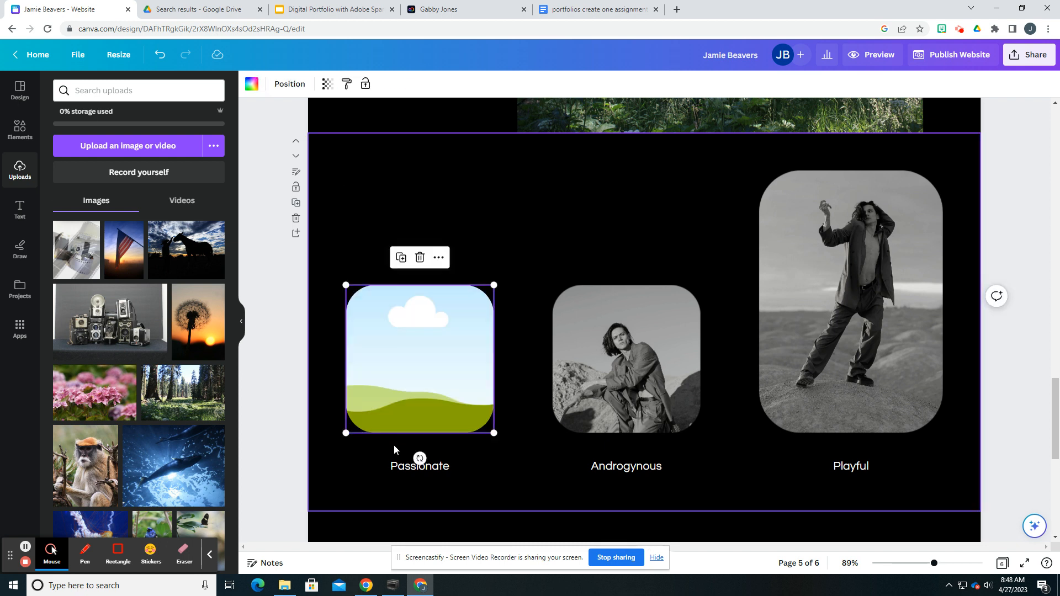
pyautogui.press('Delete')
pyautogui.click(423, 381)
pyautogui.click(604, 383)
pyautogui.press('Delete')
pyautogui.click(432, 469)
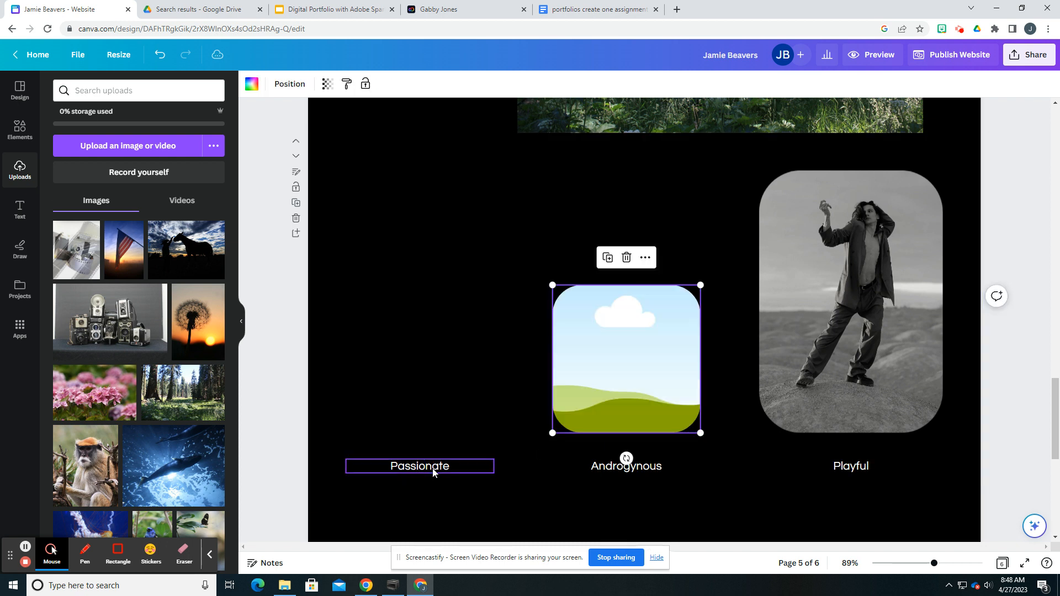
pyautogui.press('Delete')
pyautogui.click(602, 467)
pyautogui.press('Delete')
pyautogui.click(632, 402)
# Step: Delete the tall portrait with its frame and the Playful caption from the former Style page
pyautogui.press('Delete')
pyautogui.click(817, 370)
pyautogui.press('Delete')
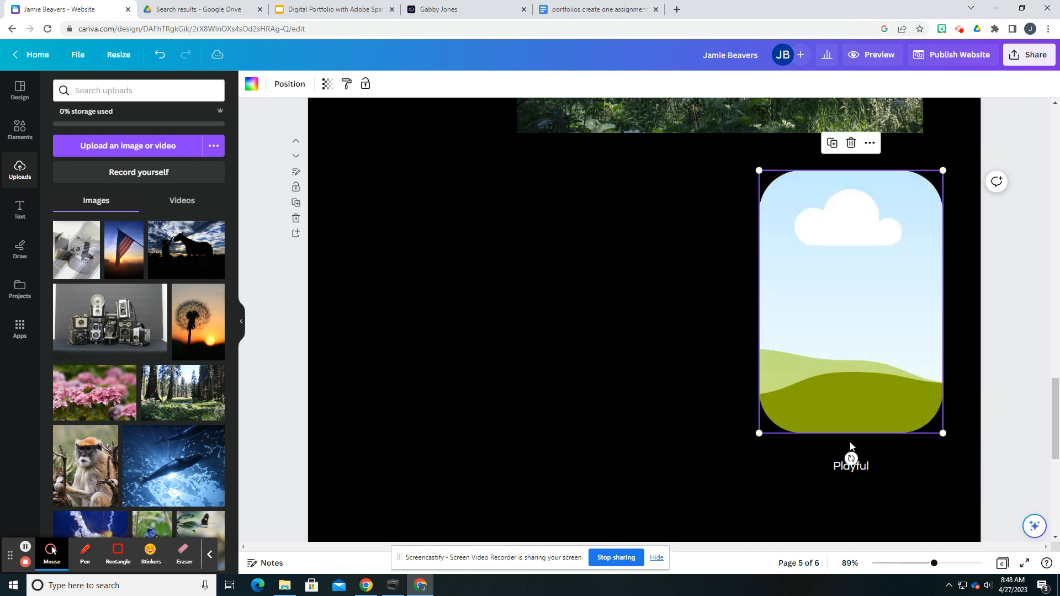
pyautogui.click(853, 475)
pyautogui.press('Delete')
pyautogui.click(846, 378)
pyautogui.press('Delete')
# Step: Duplicate the Landscapes heading and move the copy to the upper part of the emptied page below
pyautogui.scroll(6, 793, 369)
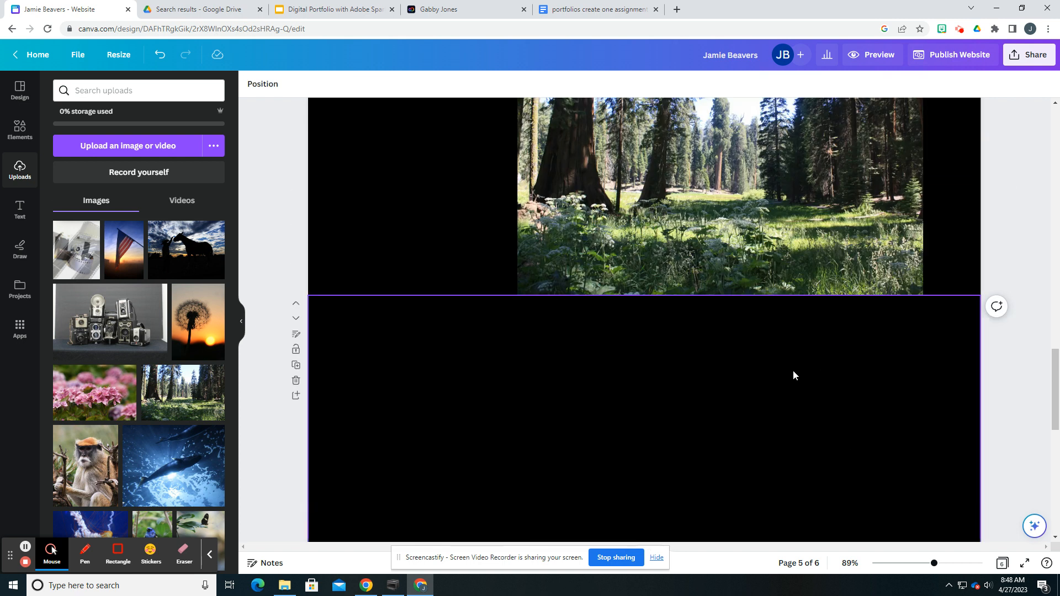
pyautogui.scroll(3, 567, 280)
pyautogui.click(474, 334)
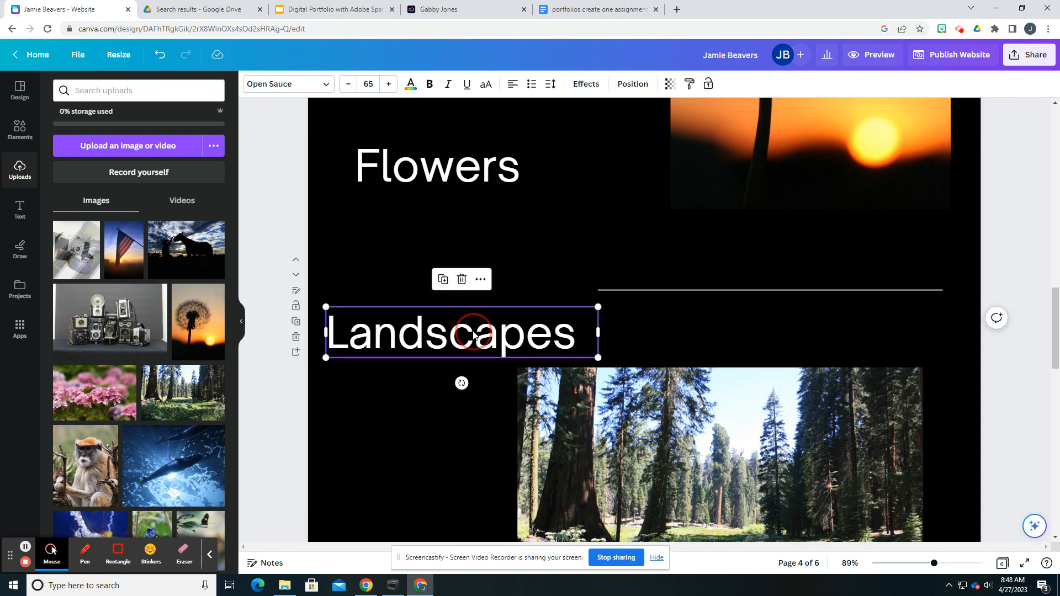
pyautogui.rightClick(474, 334)
pyautogui.click(478, 344)
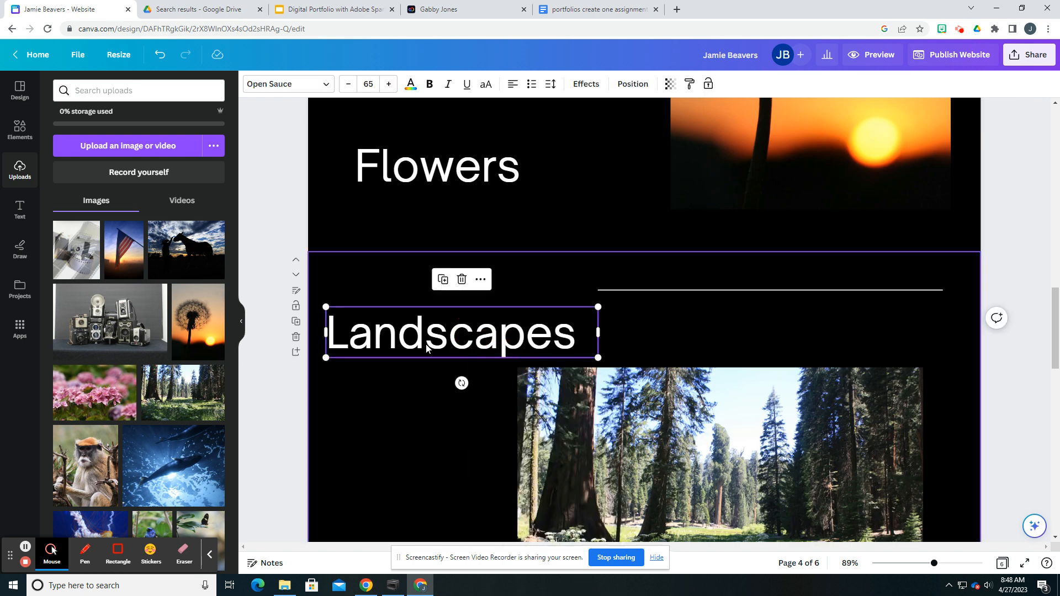
pyautogui.click(443, 280)
pyautogui.scroll(-3, 451, 446)
pyautogui.moveTo(425, 184); pyautogui.dragTo(453, 544)
pyautogui.scroll(-3, 453, 475)
pyautogui.moveTo(448, 384); pyautogui.dragTo(412, 369)
# Step: Replace the copied Landscapes heading's text with Photos I have Edited
pyautogui.doubleClick(412, 360)
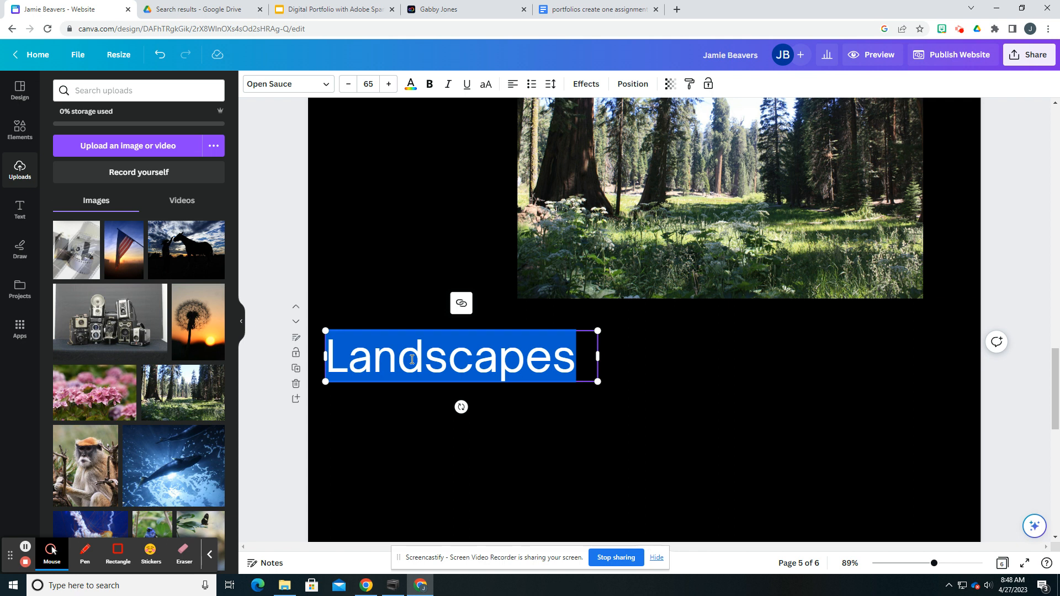
pyautogui.write('Photos I have Edited')
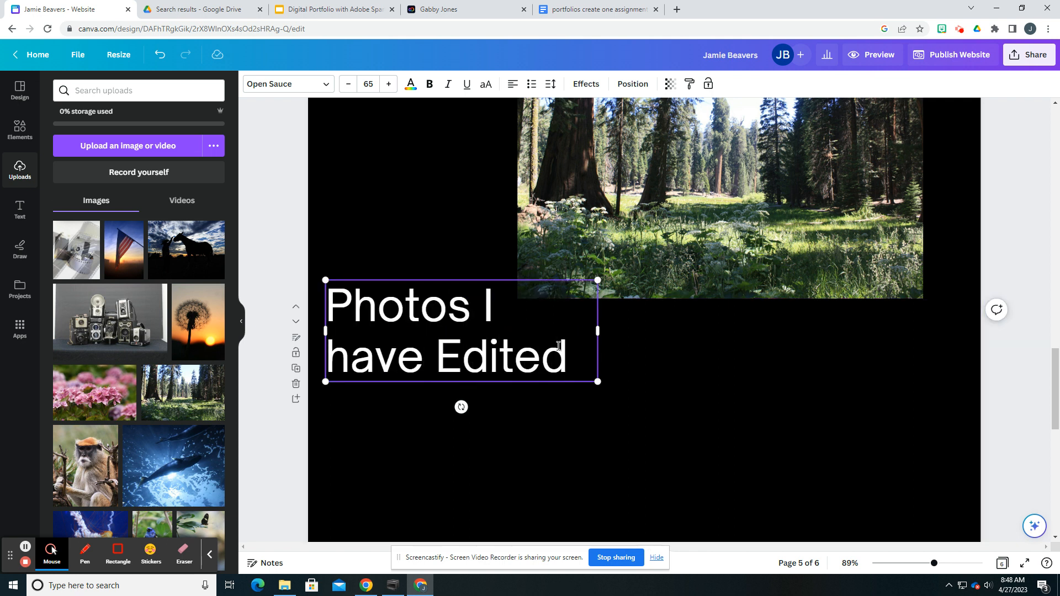
# Step: Widen the Photos I have Edited text box and move it down, clear of the forest photo
pyautogui.moveTo(598, 333); pyautogui.dragTo(729, 330)
pyautogui.moveTo(394, 279); pyautogui.dragTo(402, 335)
pyautogui.doubleClick(403, 362)
pyautogui.click(478, 416)
pyautogui.moveTo(478, 416); pyautogui.dragTo(392, 365)
# Step: Replace the Photos I have Edited heading with Photoshop Work and move it up near the top of its page
pyautogui.hotkey('ctrl', 'a')
pyautogui.write('Pho')
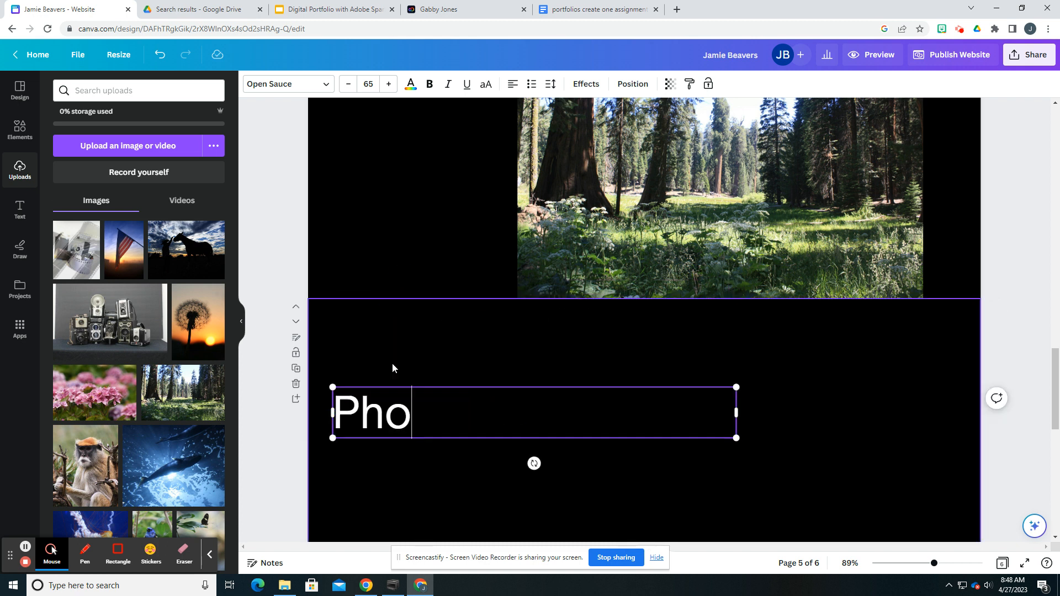
pyautogui.write('toshop Wr')
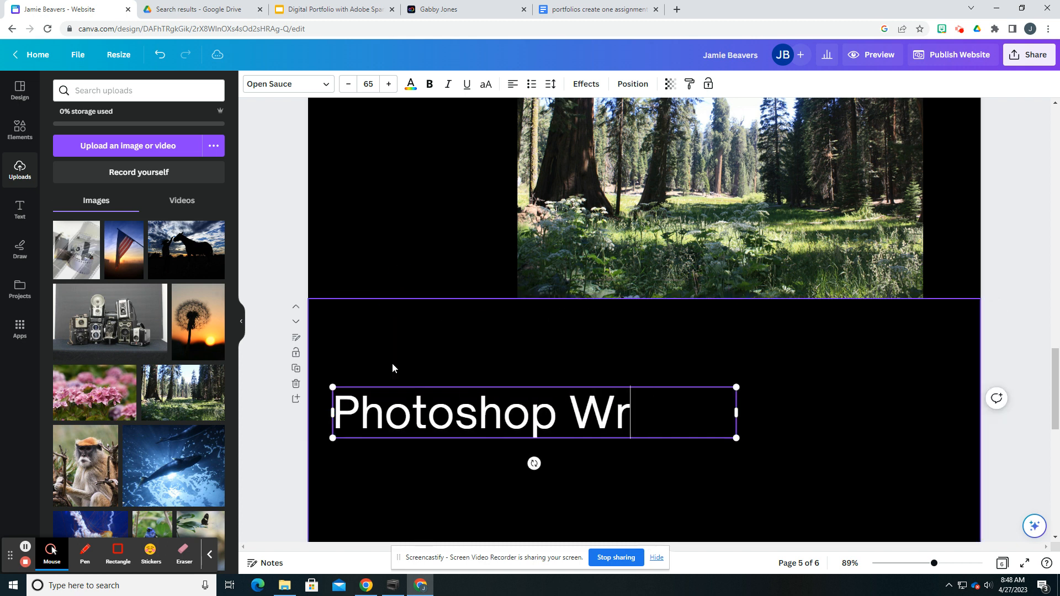
pyautogui.press('BackSpace')
pyautogui.write('ork')
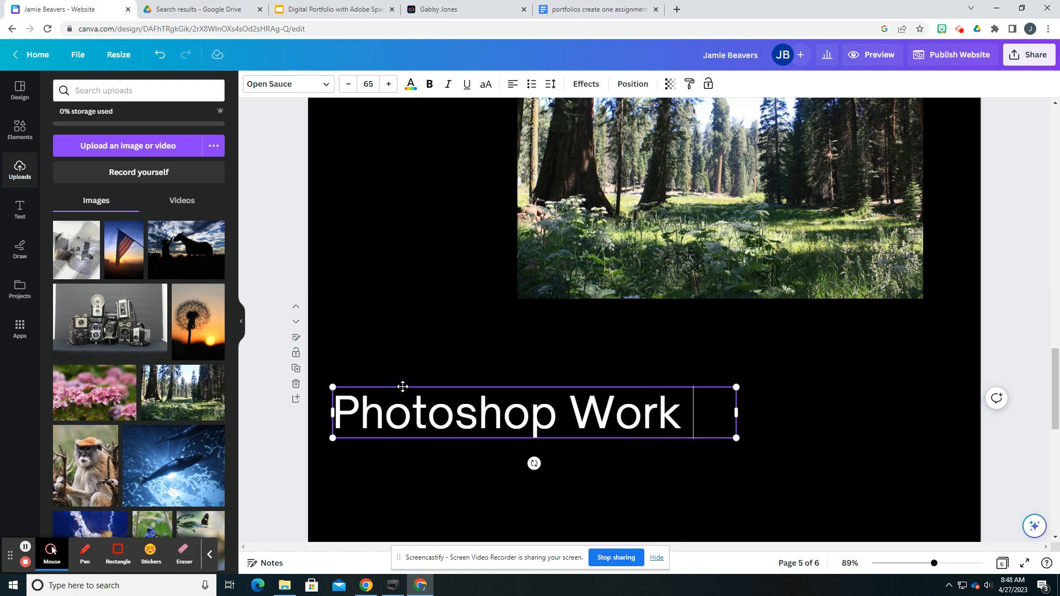
pyautogui.moveTo(403, 385); pyautogui.dragTo(393, 360)
# Step: Add the beach sunset photo to the Photoshop Work page, shrink it and position it below the heading
pyautogui.scroll(-2, 254, 343)
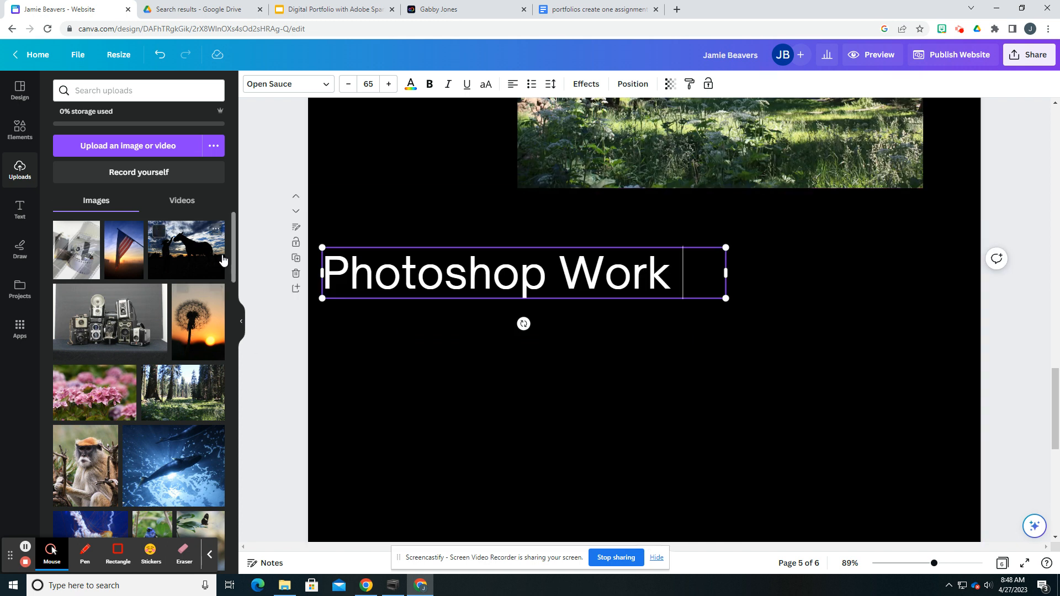
pyautogui.moveTo(233, 262); pyautogui.dragTo(239, 313)
pyautogui.moveTo(122, 405); pyautogui.dragTo(547, 474)
pyautogui.scroll(-2, 539, 442)
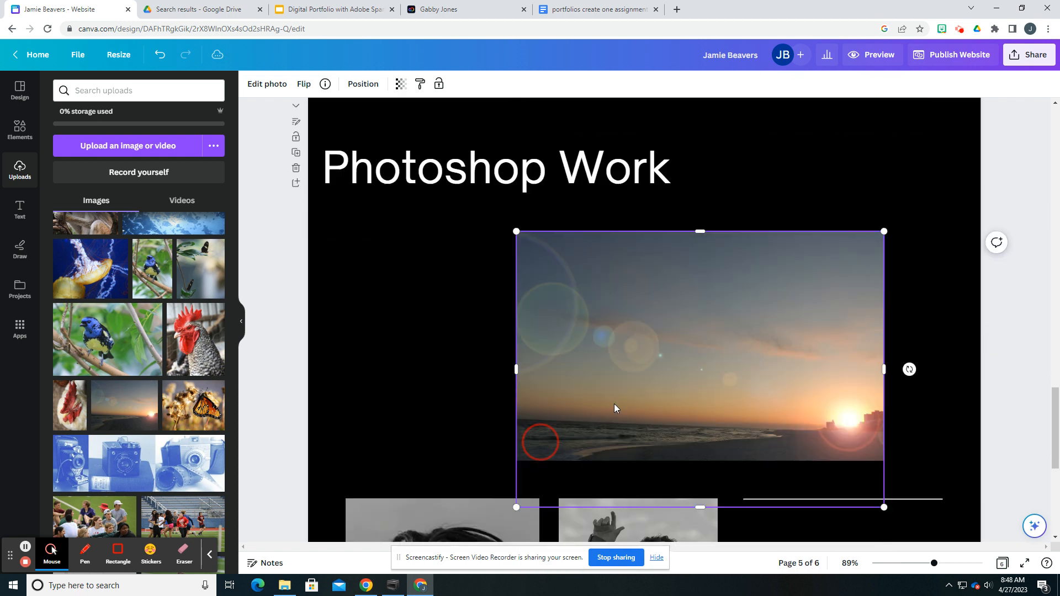
pyautogui.moveTo(718, 372); pyautogui.dragTo(671, 322)
pyautogui.moveTo(468, 180); pyautogui.dragTo(518, 215)
pyautogui.moveTo(675, 343); pyautogui.dragTo(674, 313)
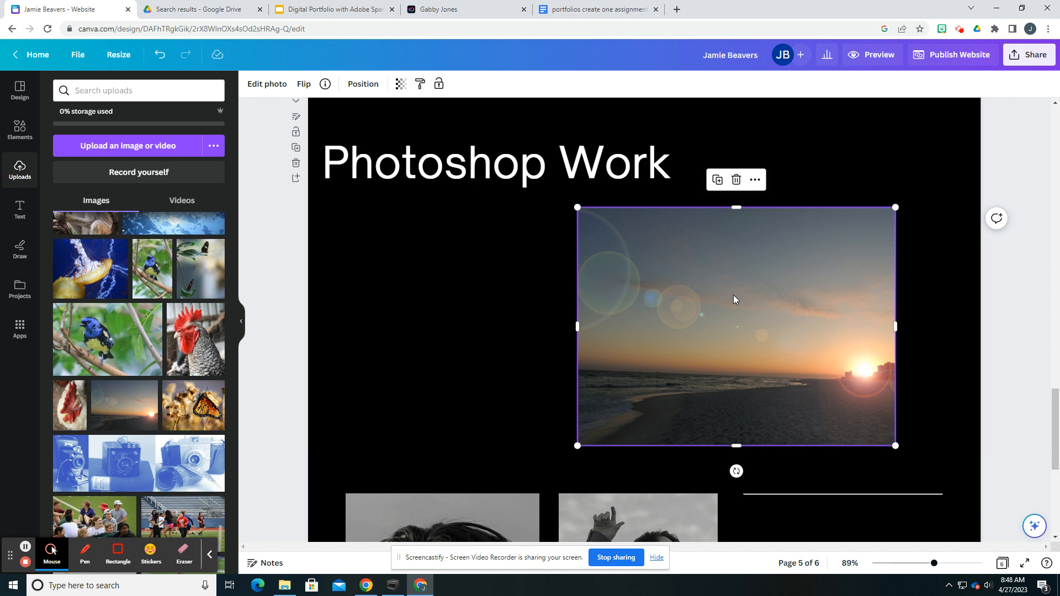
# Step: Replace the Work with Me heading on the last page with Animals
pyautogui.scroll(-3, 423, 377)
pyautogui.scroll(-5, 365, 386)
pyautogui.doubleClick(424, 410)
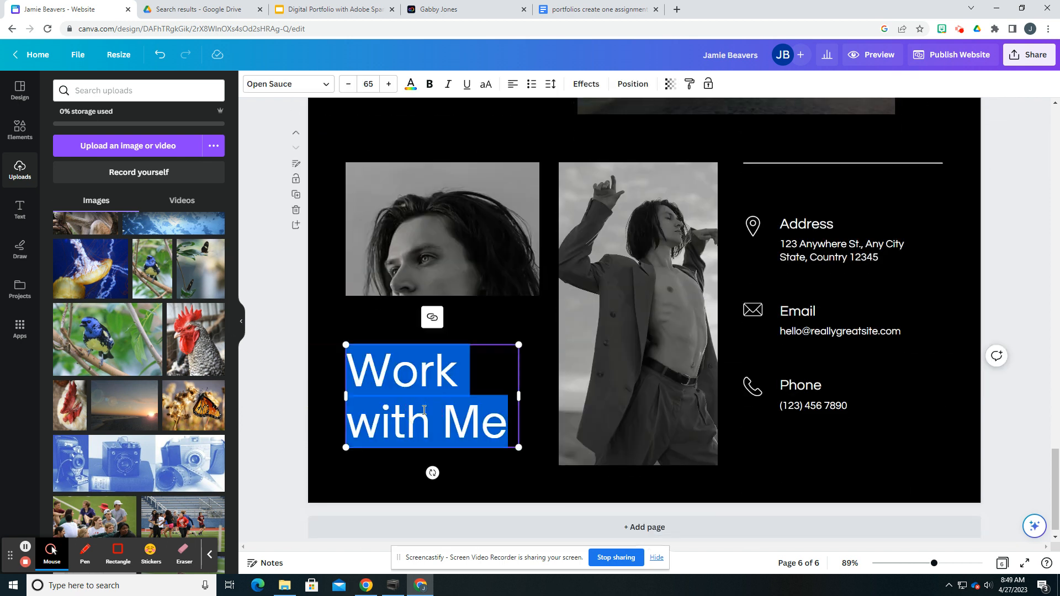
pyautogui.write('Aniam')
pyautogui.press('BackSpace')
pyautogui.press('BackSpace')
pyautogui.press('BackSpace')
pyautogui.write('imals')
# Step: Replace the Animals page's tall portrait with the rooster photo and its smaller portrait with the underwater whale photo
pyautogui.moveTo(185, 352); pyautogui.dragTo(589, 287)
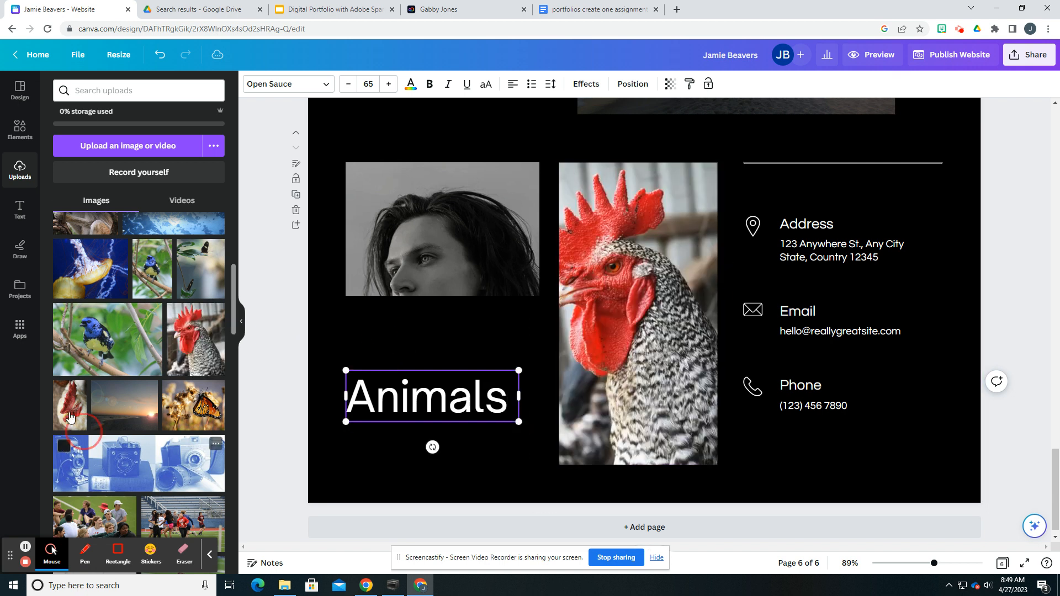
pyautogui.scroll(3, 116, 438)
pyautogui.moveTo(175, 352); pyautogui.dragTo(403, 241)
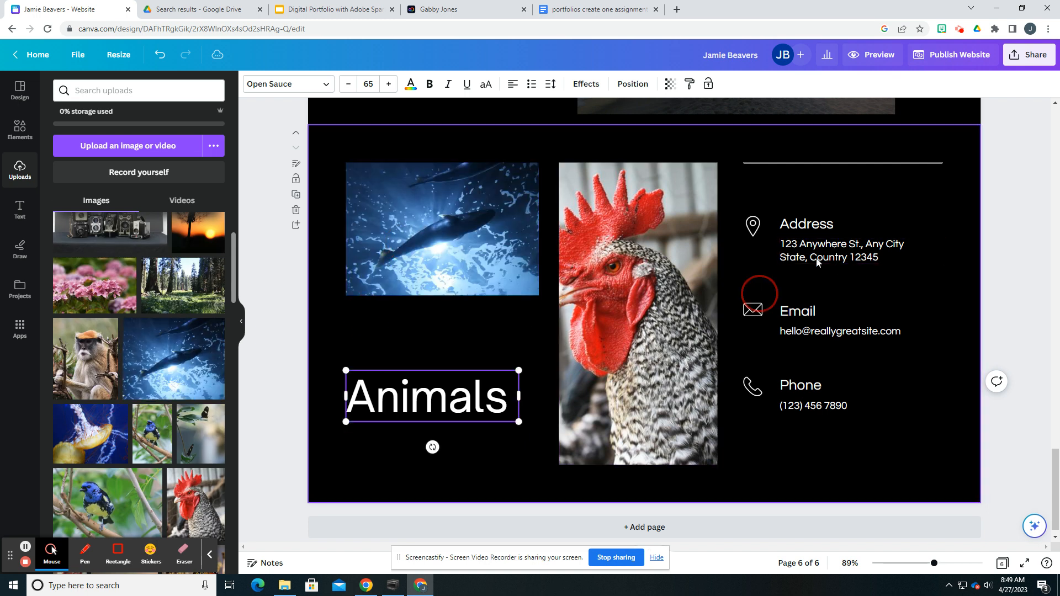
pyautogui.moveTo(410, 386); pyautogui.dragTo(430, 381)
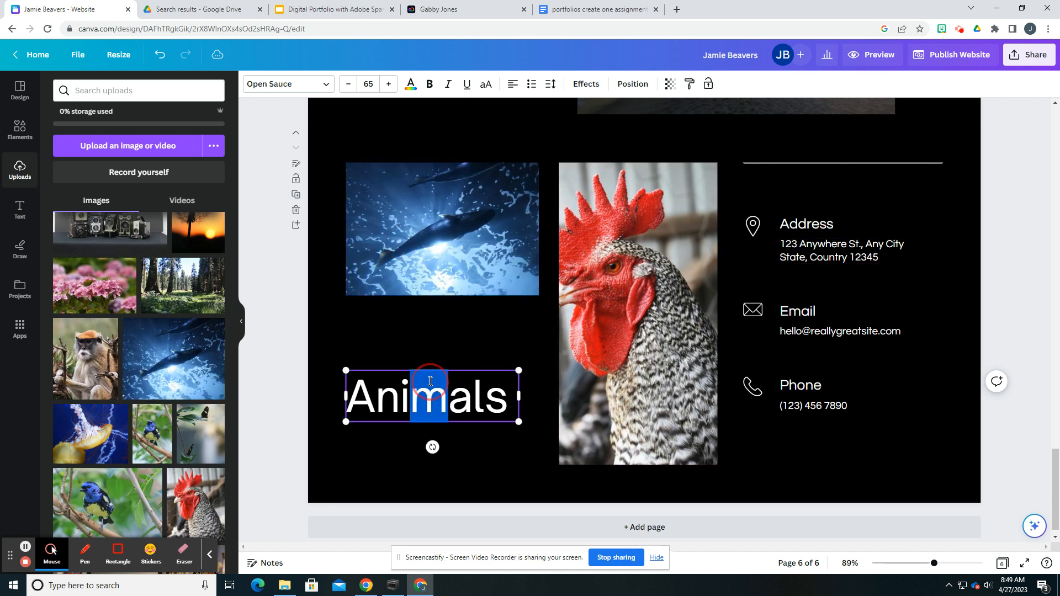
pyautogui.scroll(15, 538, 371)
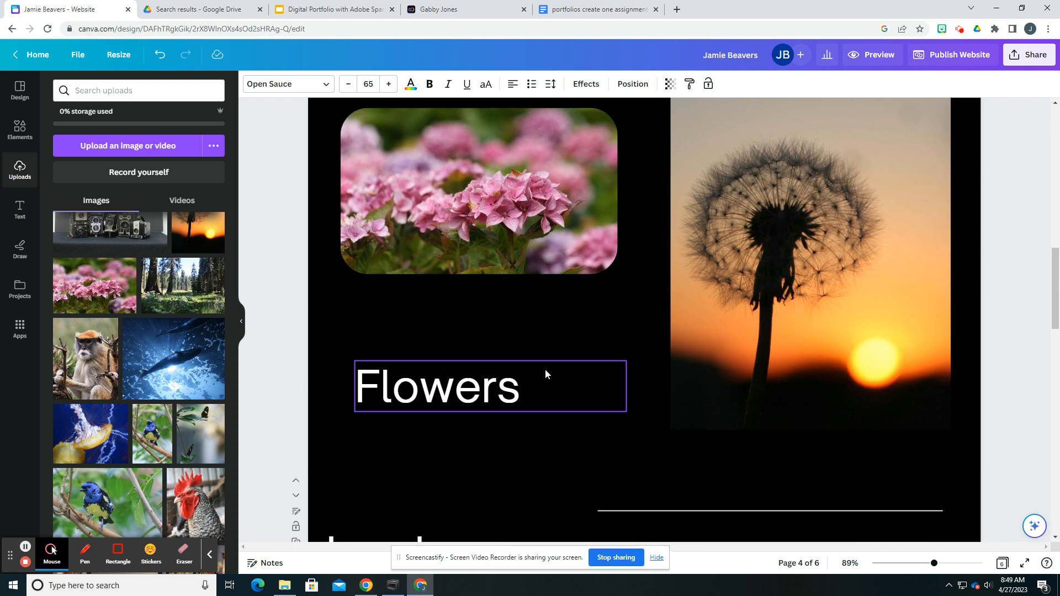
pyautogui.scroll(10, 545, 369)
pyautogui.scroll(-4, 657, 346)
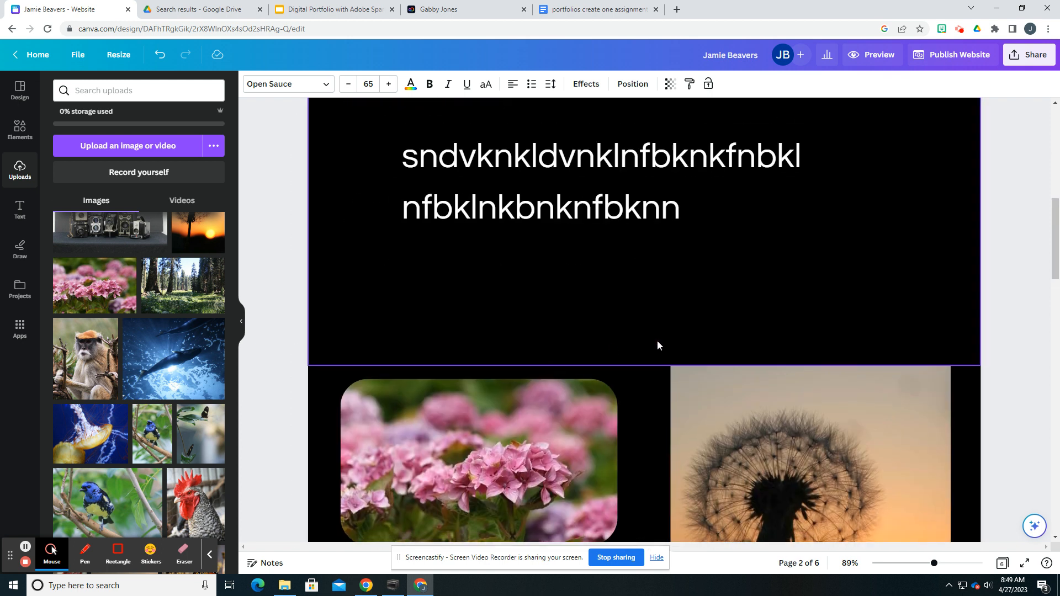
pyautogui.scroll(-4, 658, 345)
pyautogui.scroll(-20, 658, 342)
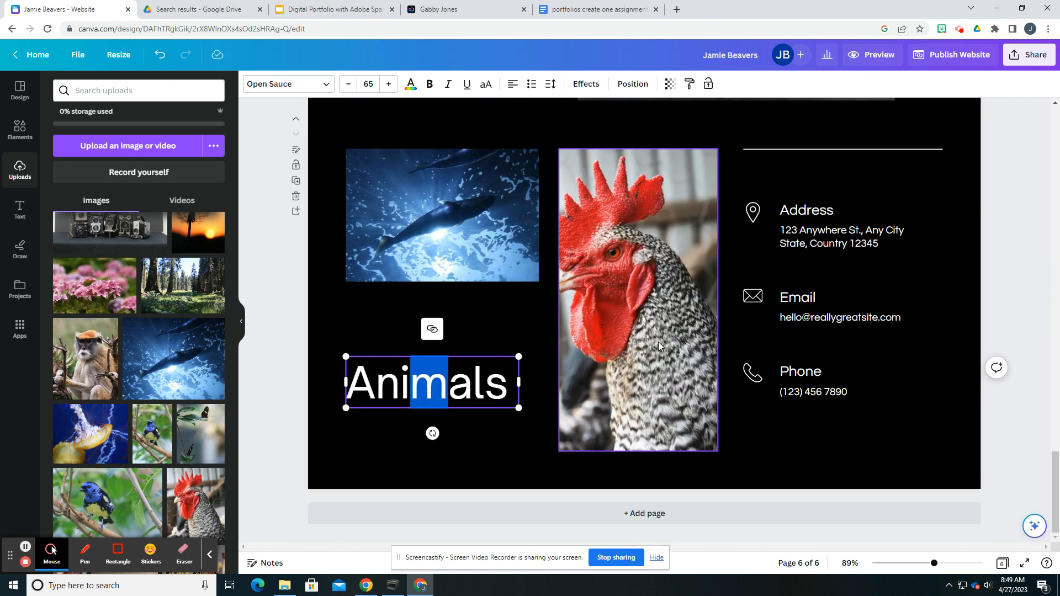
# Step: Shorten the rooster photo's frame on the Animals page so the whole head shows, and nudge the whale photo slightly
pyautogui.click(388, 326)
pyautogui.doubleClick(654, 355)
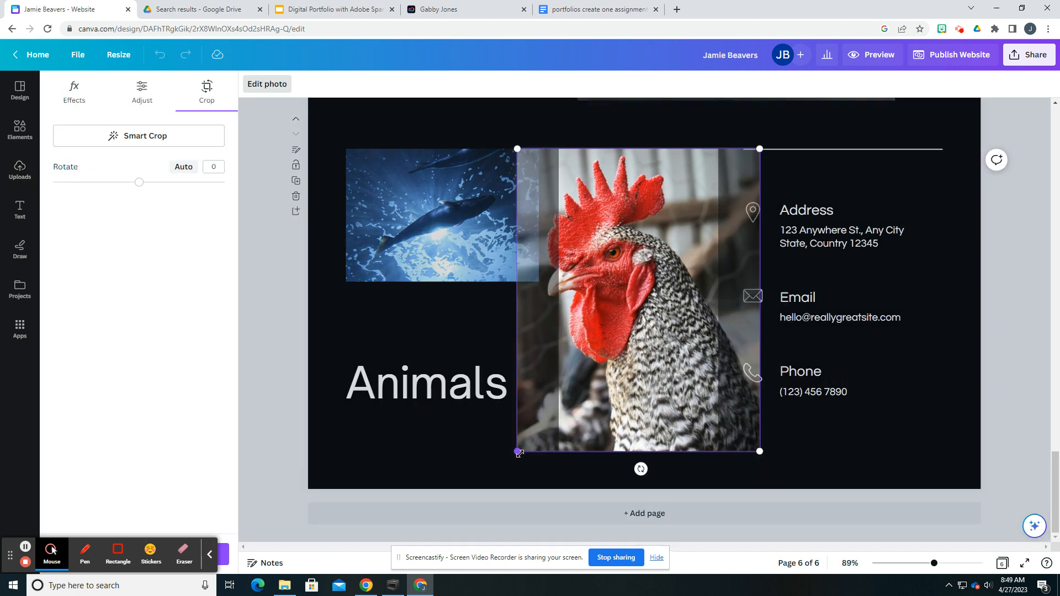
pyautogui.click(575, 486)
pyautogui.doubleClick(646, 288)
pyautogui.click(464, 329)
pyautogui.moveTo(640, 149); pyautogui.dragTo(643, 229)
pyautogui.moveTo(641, 309); pyautogui.dragTo(644, 225)
pyautogui.moveTo(466, 251); pyautogui.dragTo(460, 255)
pyautogui.moveTo(636, 304); pyautogui.dragTo(626, 343)
# Step: Switch to the Google Slides grading rubric and check the requirement to organize photos by subject/topic
pyautogui.scroll(8, 668, 426)
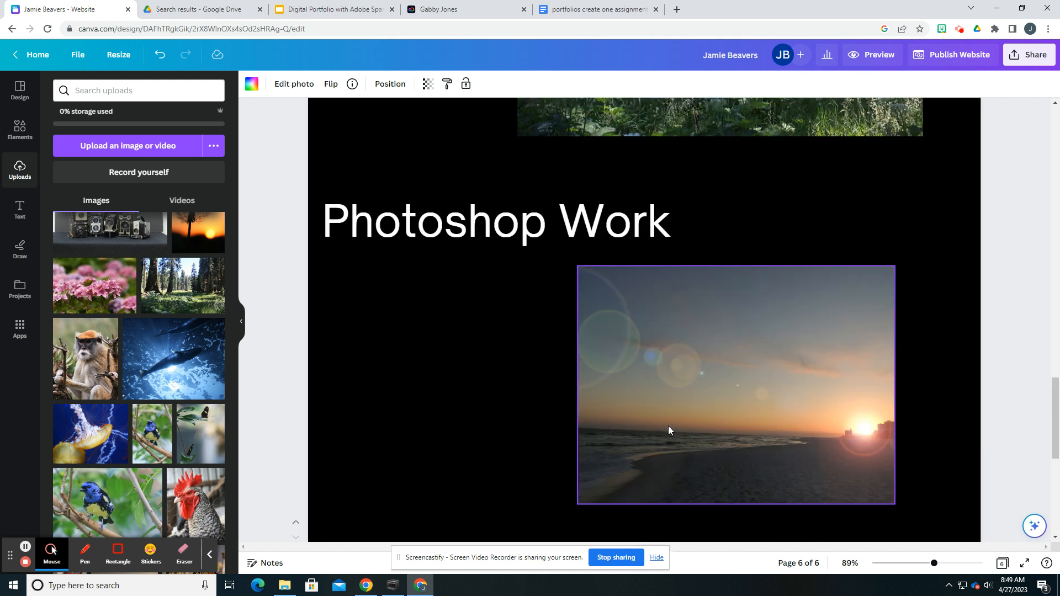
pyautogui.click(309, 10)
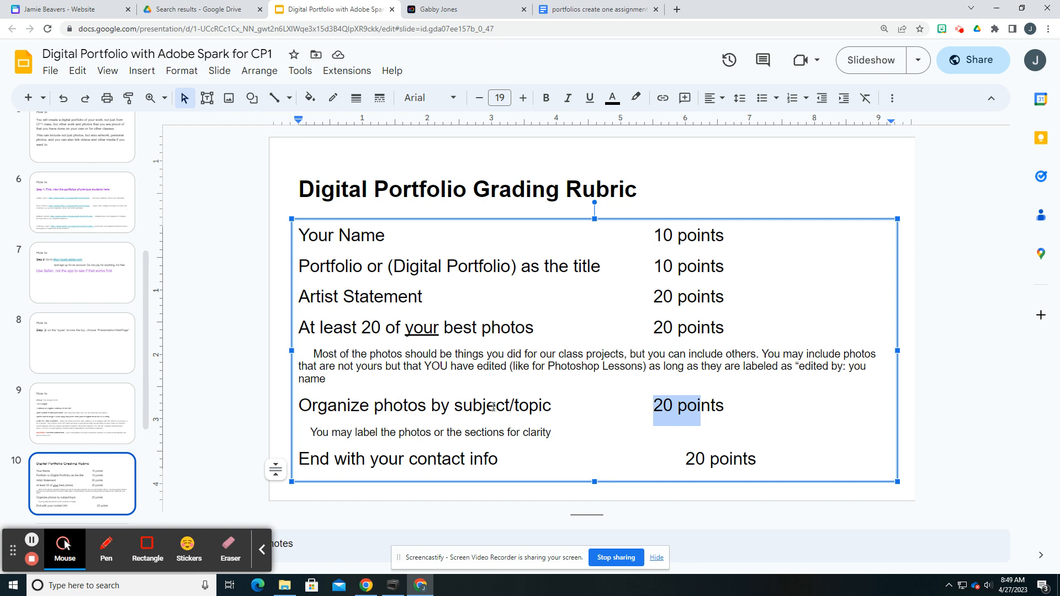
pyautogui.click(515, 406)
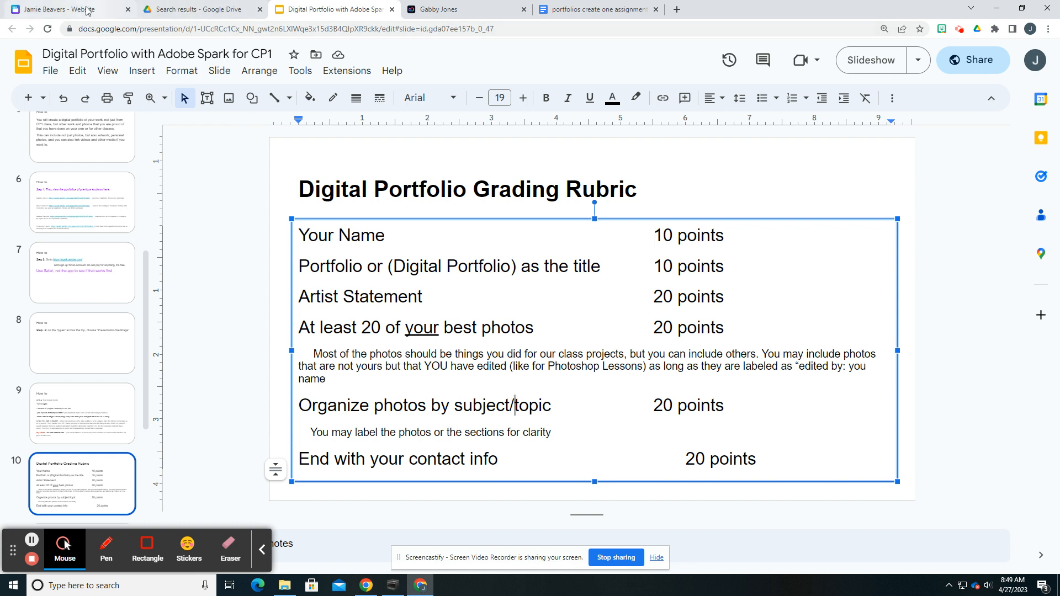
# Step: Return to Canva, duplicate the Animals page and replace the rooster photo on the last page with the monkey photo
pyautogui.click(102, 10)
pyautogui.scroll(-10, 505, 270)
pyautogui.scroll(-1, 579, 318)
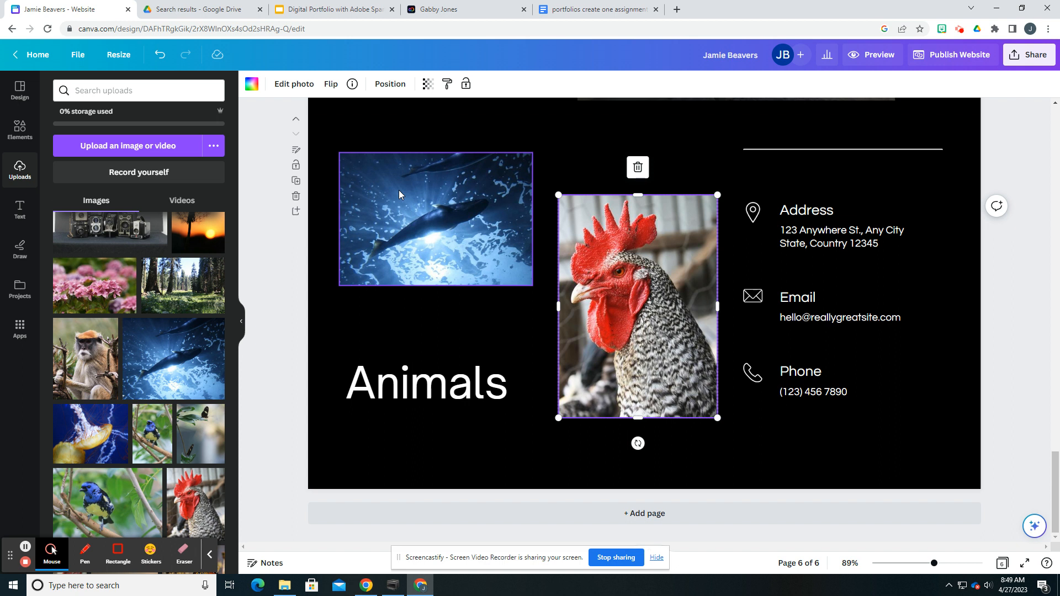
pyautogui.click(296, 182)
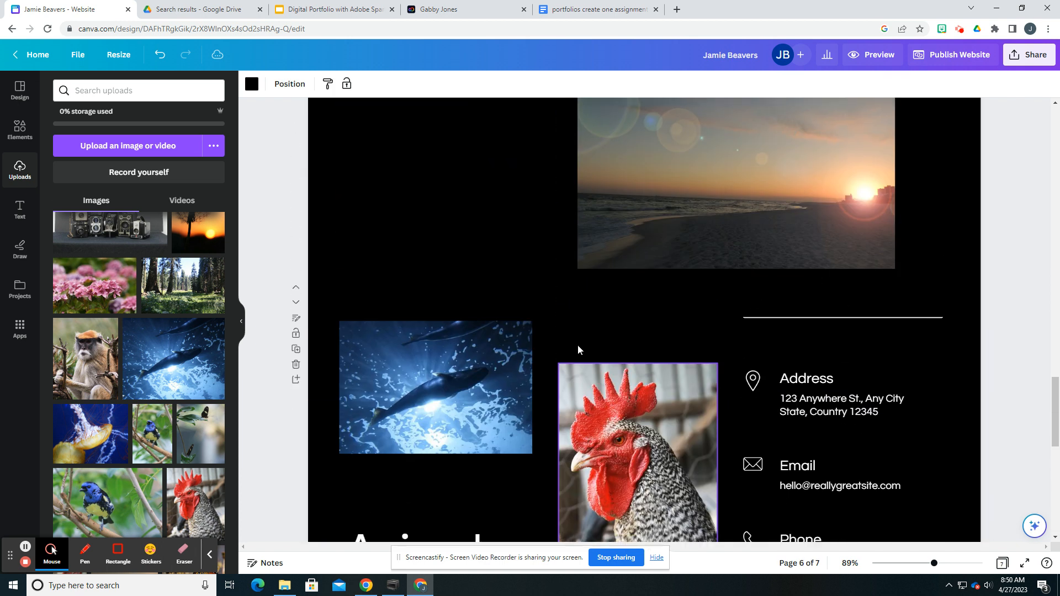
pyautogui.moveTo(89, 367); pyautogui.dragTo(616, 301)
pyautogui.click(502, 443)
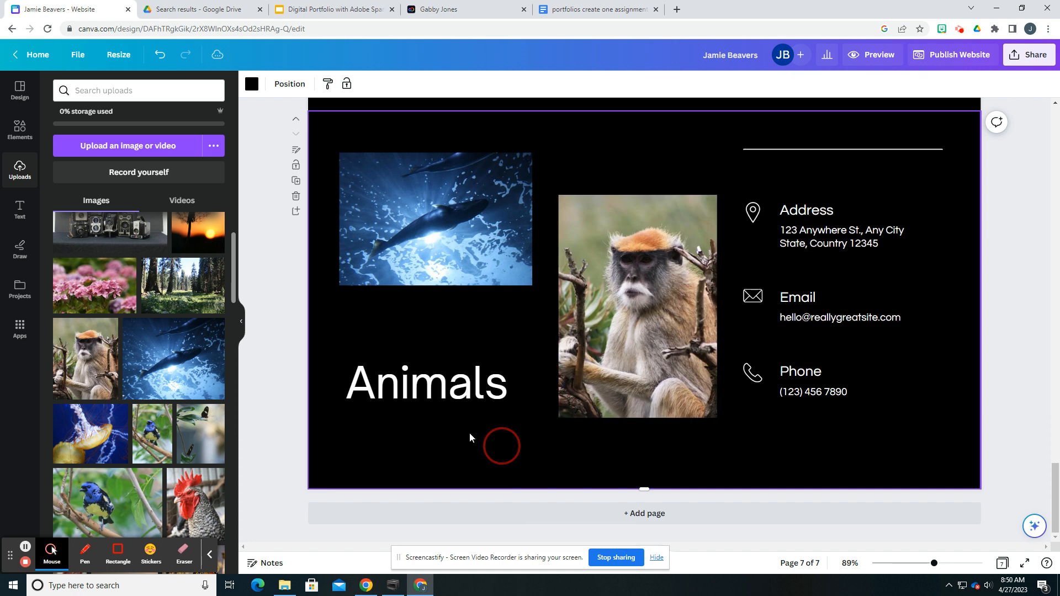
# Step: Delete the whale photo and its empty frame from the last page
pyautogui.click(427, 221)
pyautogui.press('Delete')
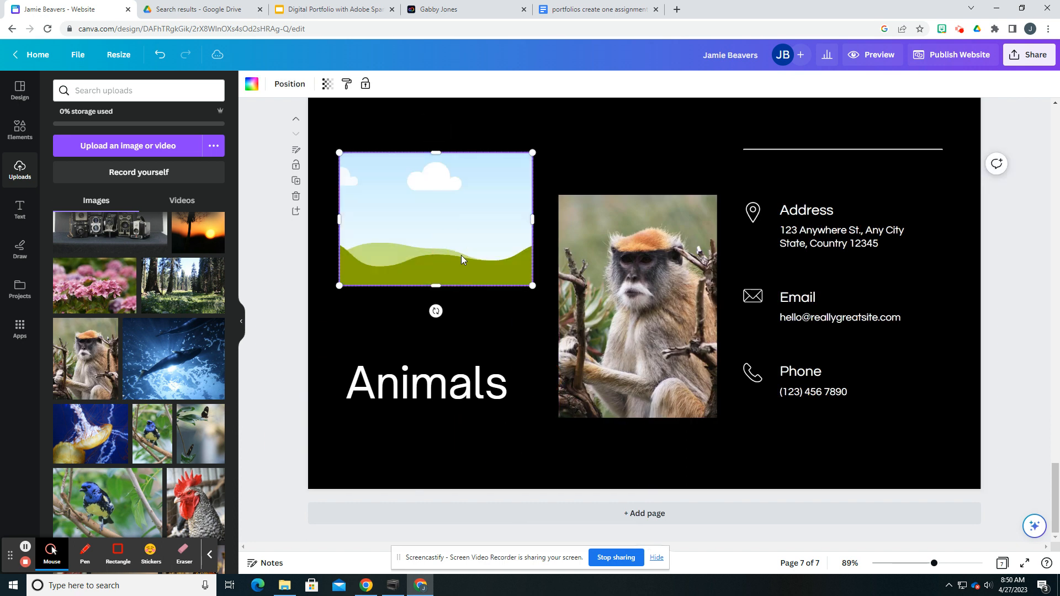
pyautogui.press('Delete')
# Step: Move the last page's Animals heading up to the top of the page and replace its text with Contact
pyautogui.click(430, 381)
pyautogui.moveTo(431, 381); pyautogui.dragTo(425, 135)
pyautogui.doubleClick(399, 145)
pyautogui.write('Cpntact')
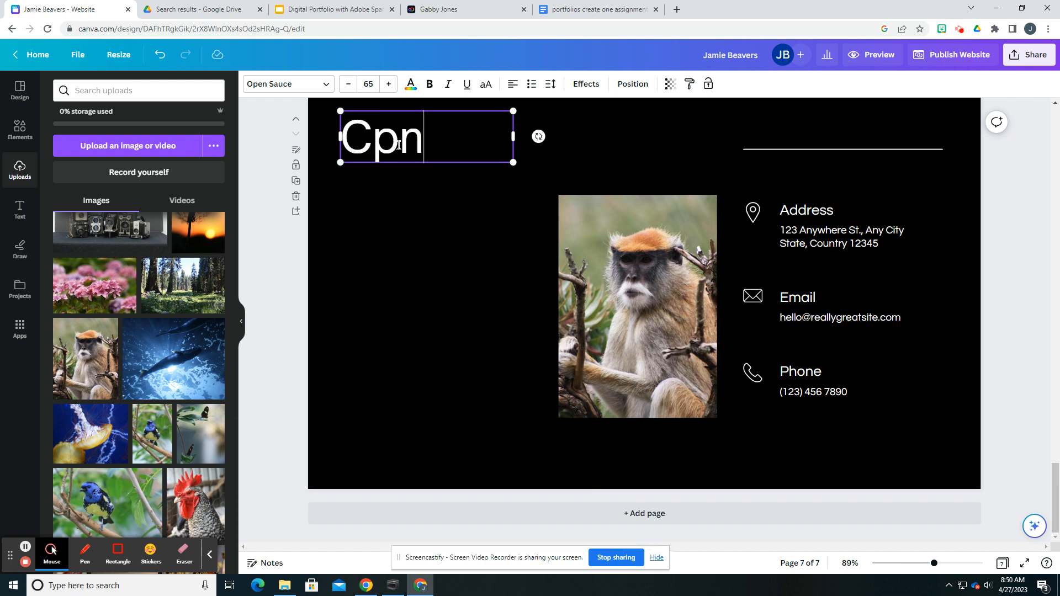
pyautogui.press('BackSpace')
pyautogui.press('BackSpace')
pyautogui.press('BackSpace')
pyautogui.press('BackSpace')
pyautogui.press('BackSpace')
pyautogui.press('BackSpace')
pyautogui.press('BackSpace')
pyautogui.write('ontact')
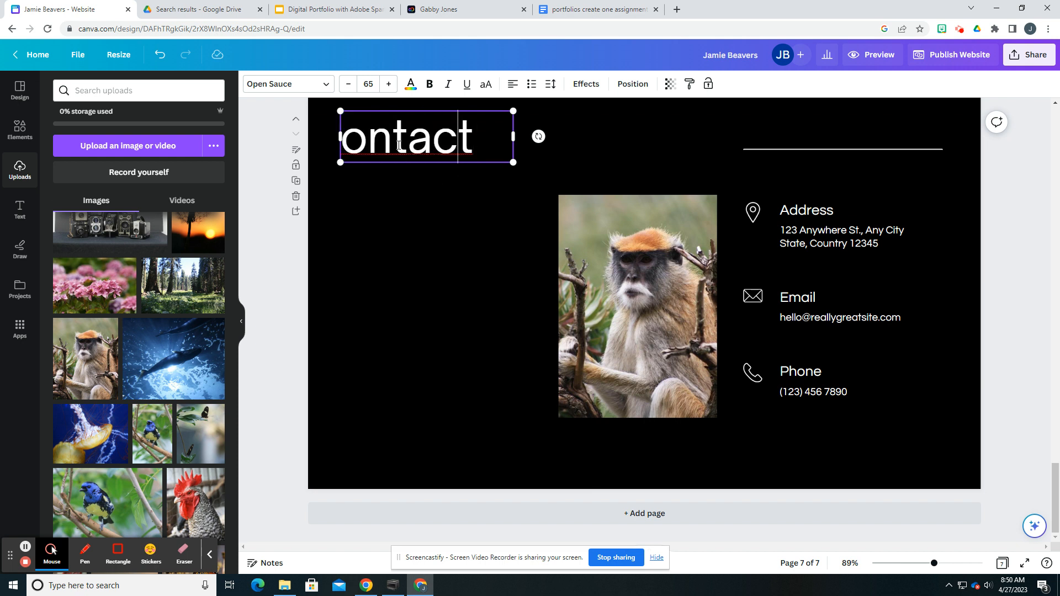
pyautogui.press('Home')
pyautogui.write('C')
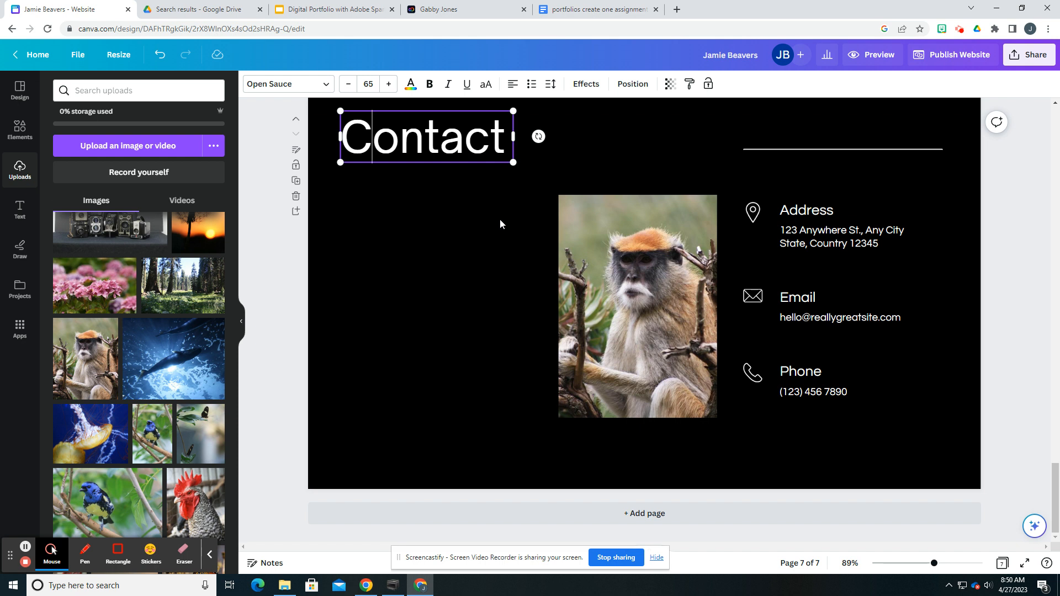
# Step: Move the monkey photo below the Contact heading and enlarge it to nearly reach the page's lower edge
pyautogui.moveTo(613, 266); pyautogui.dragTo(412, 271)
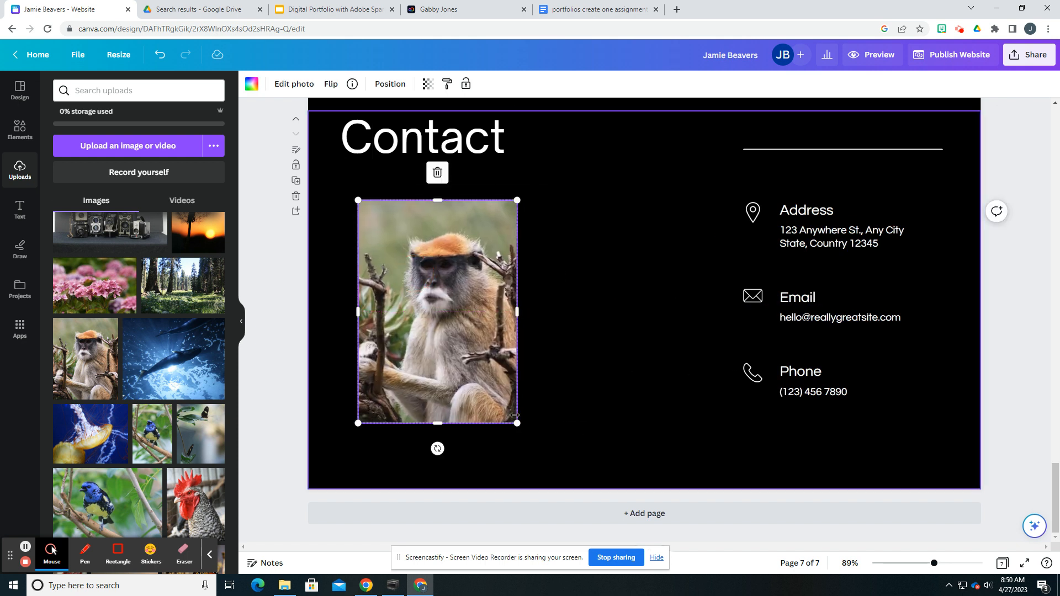
pyautogui.moveTo(517, 423); pyautogui.dragTo(575, 467)
pyautogui.moveTo(529, 407); pyautogui.dragTo(544, 402)
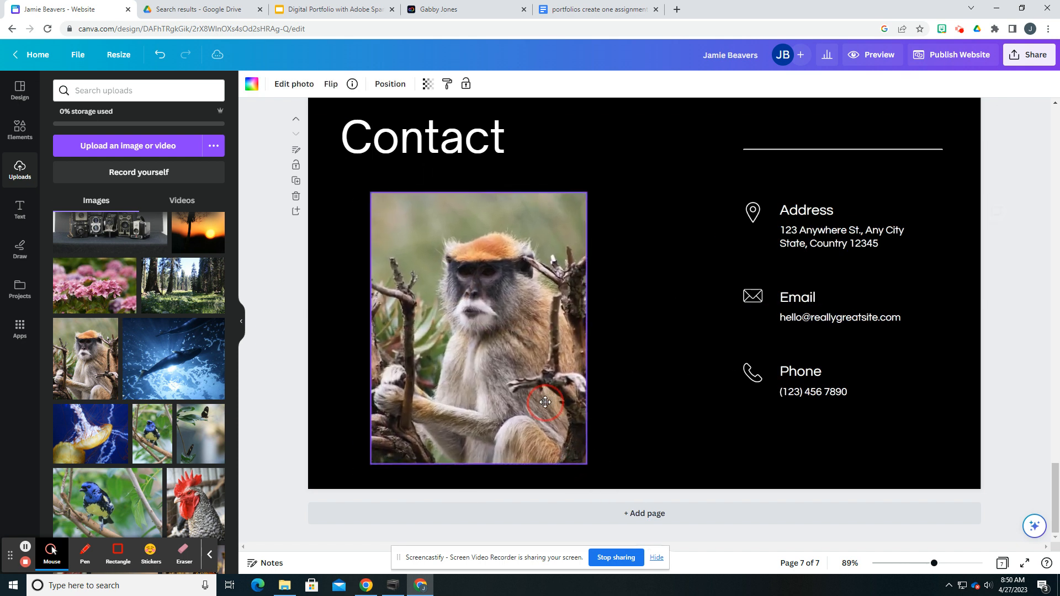
# Step: Examine the address, email and phone placeholder lines on the Contact page by selecting each one
pyautogui.click(806, 239)
pyautogui.click(803, 208)
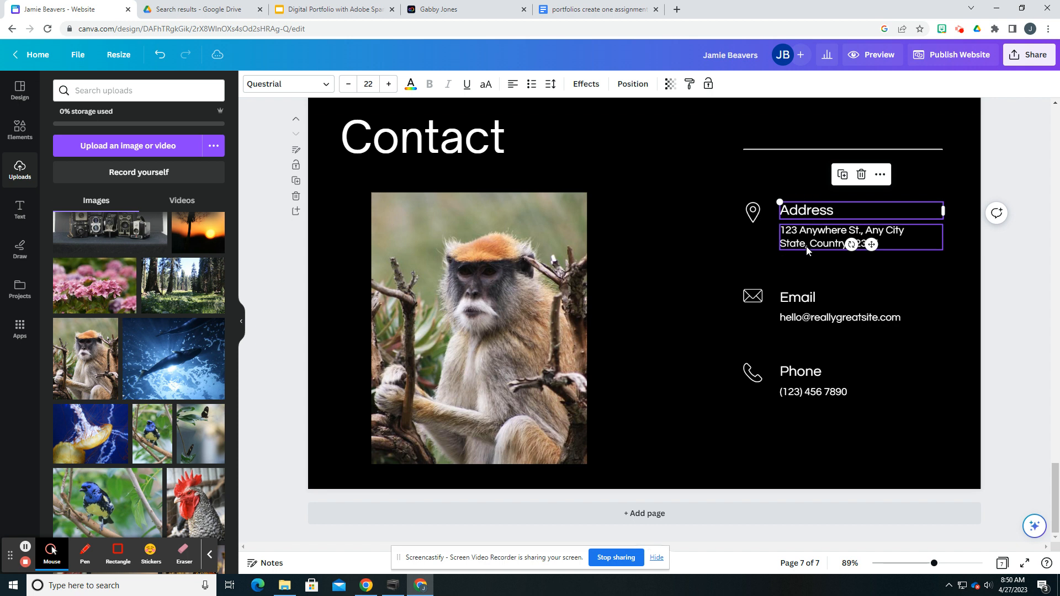
pyautogui.tripleClick(797, 232)
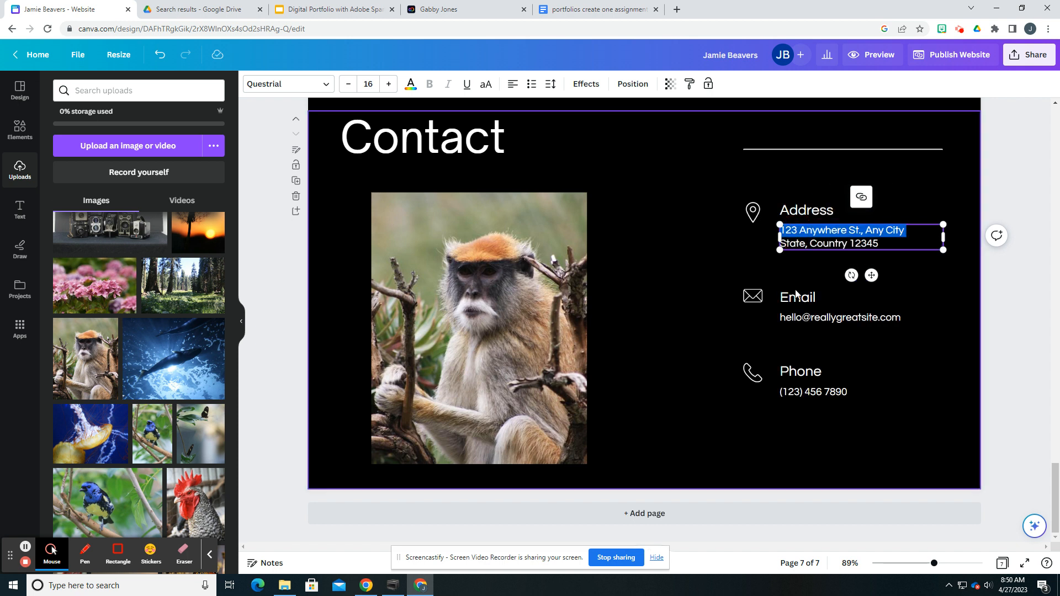
pyautogui.tripleClick(796, 319)
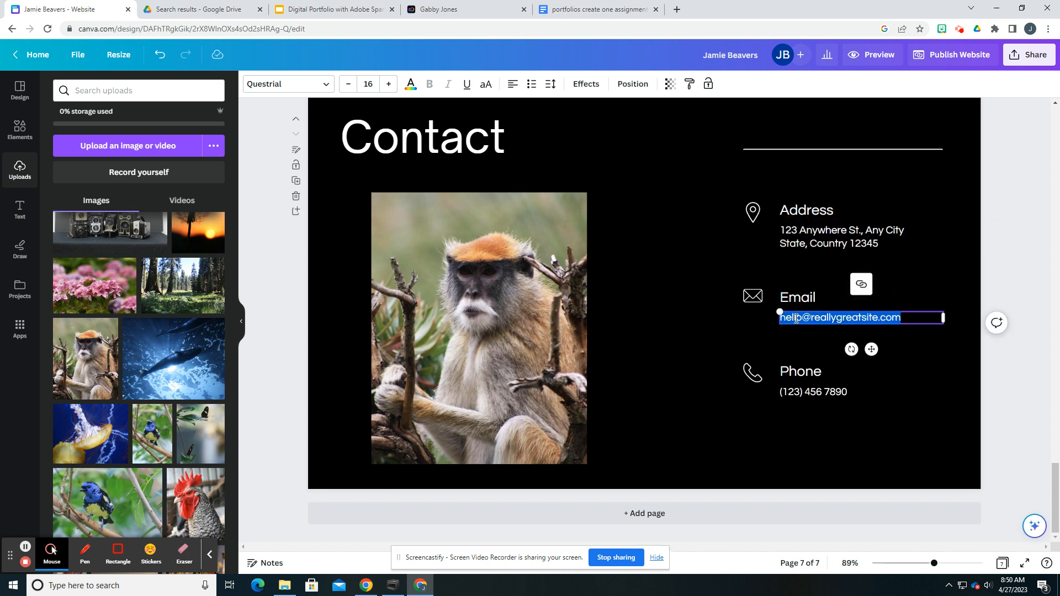
pyautogui.tripleClick(796, 392)
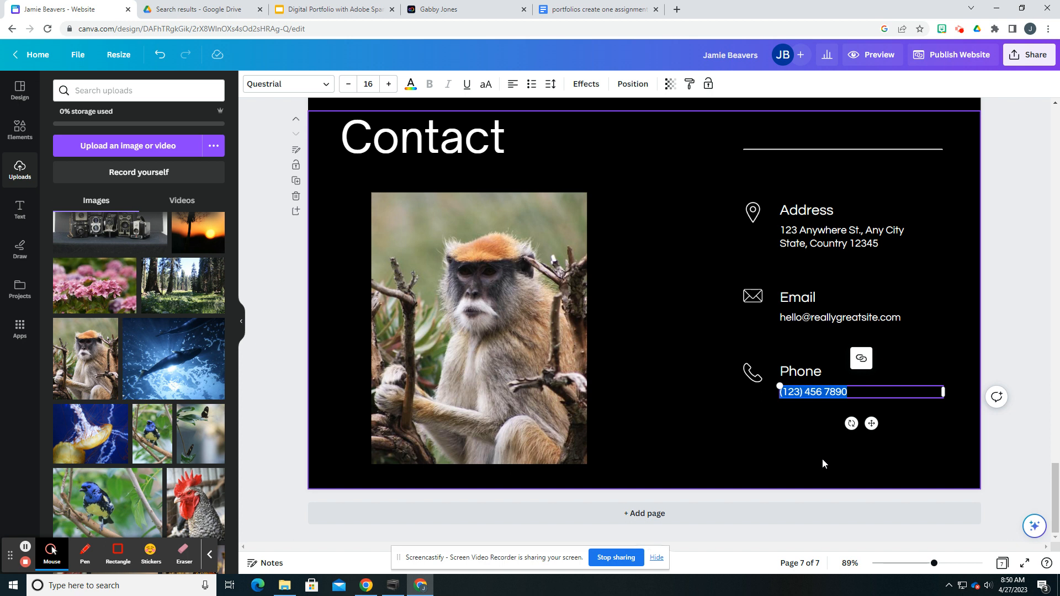
pyautogui.click(690, 391)
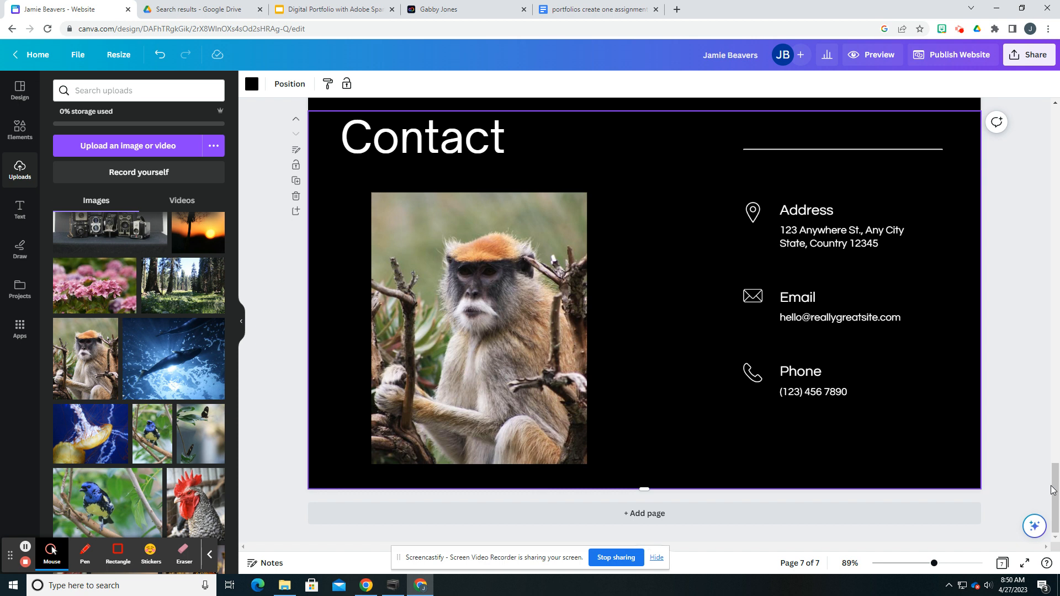
# Step: Go back to the first page and review the site down to the Artist Statement section
pyautogui.scroll(3, 438, 337)
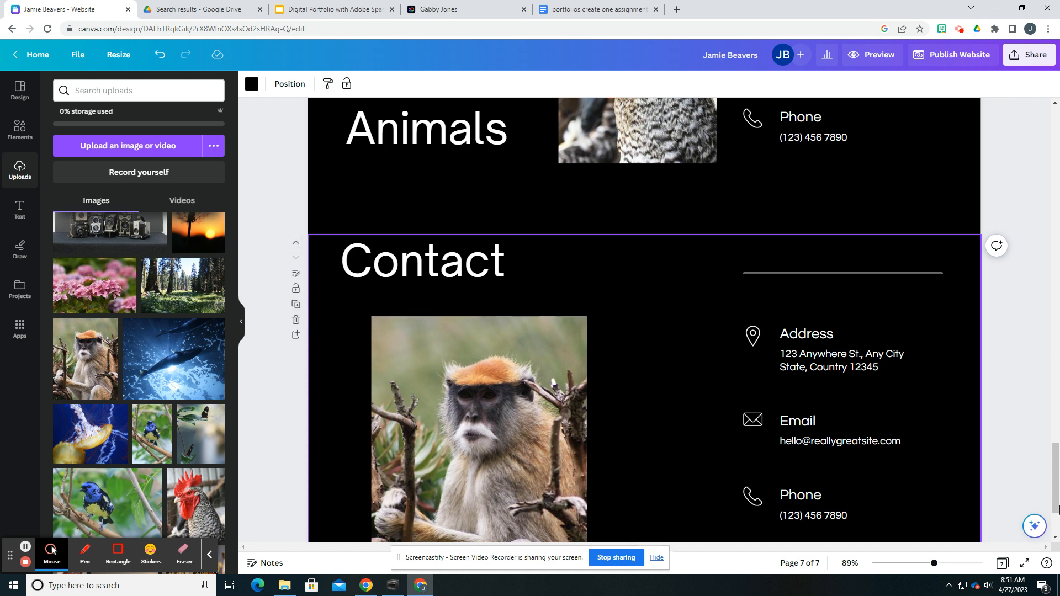
pyautogui.moveTo(1055, 479); pyautogui.dragTo(1031, 127)
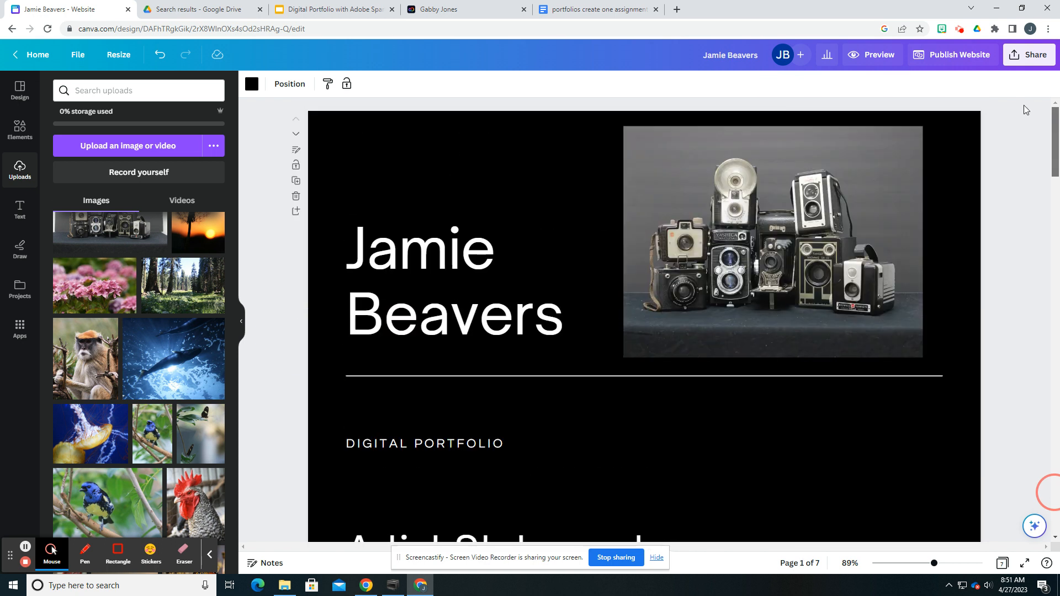
pyautogui.scroll(-7, 1030, 150)
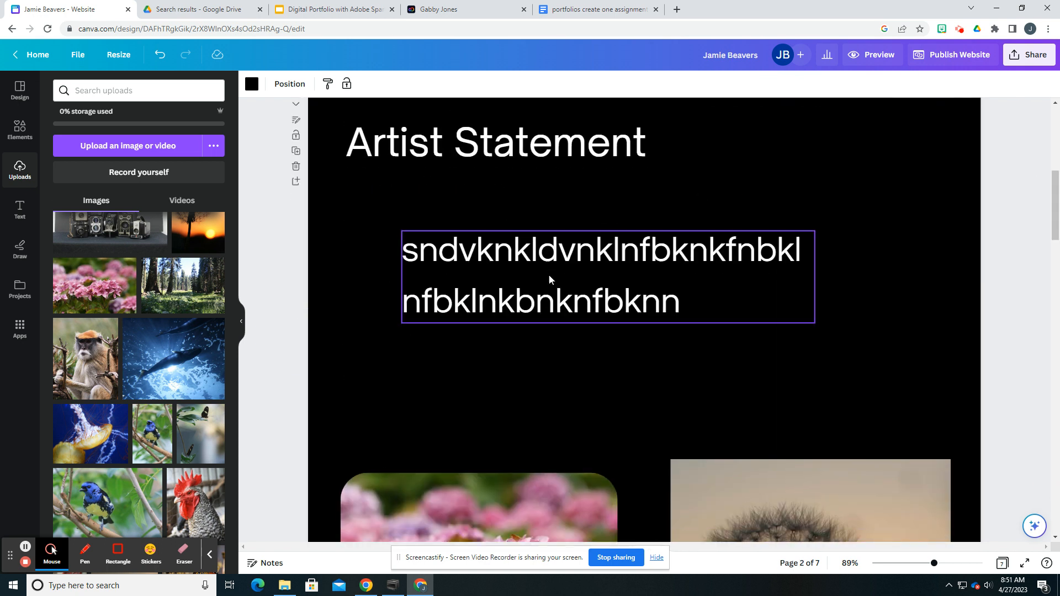